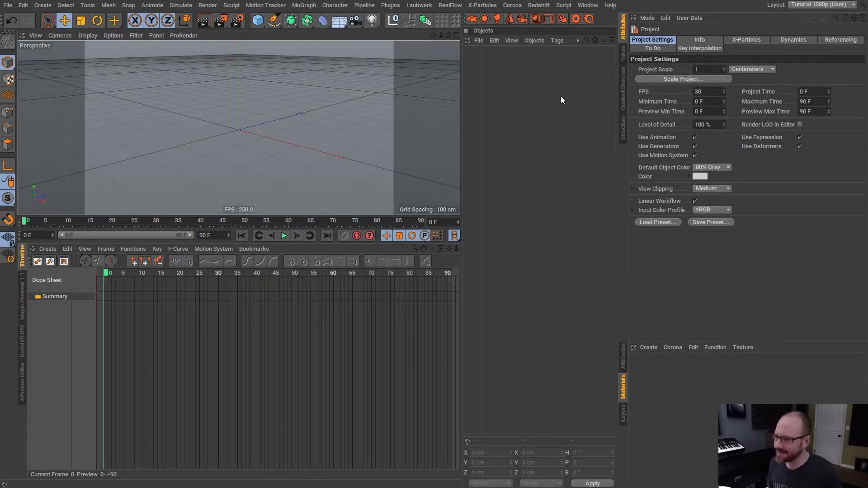
# Check the render output size in Render Settings, then close it.
pyautogui.click(549, 153)
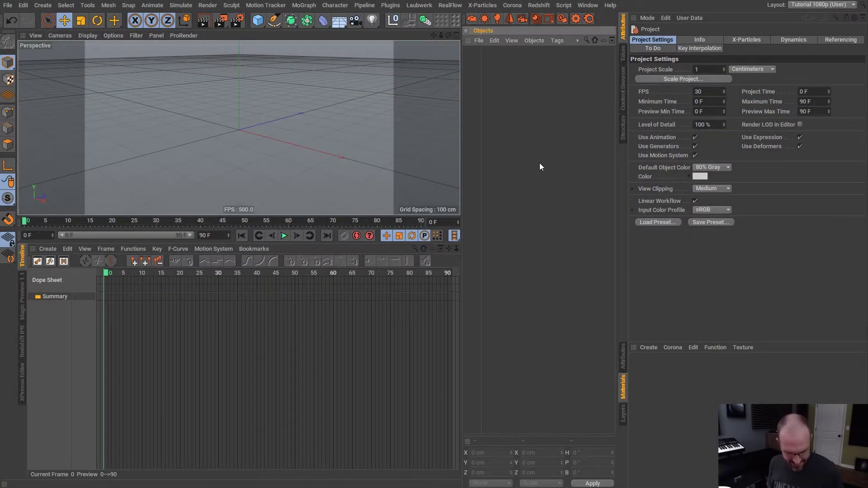
pyautogui.hotkey('ctrl', 'b')
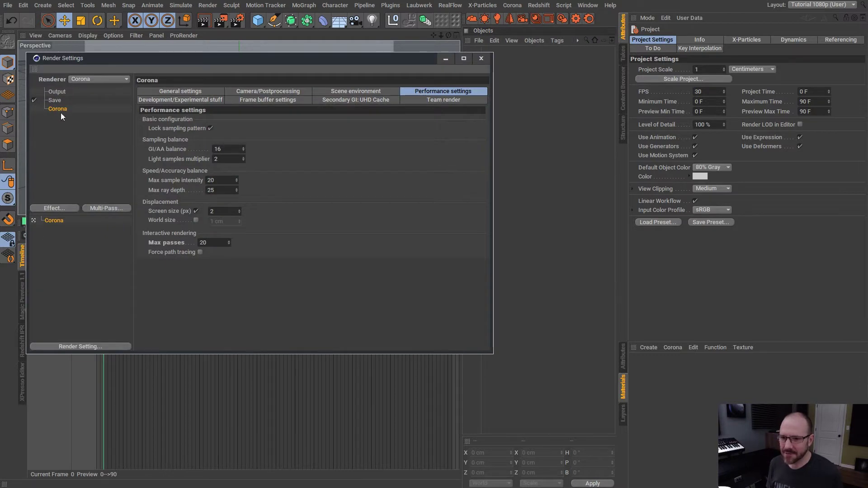
pyautogui.click(58, 90)
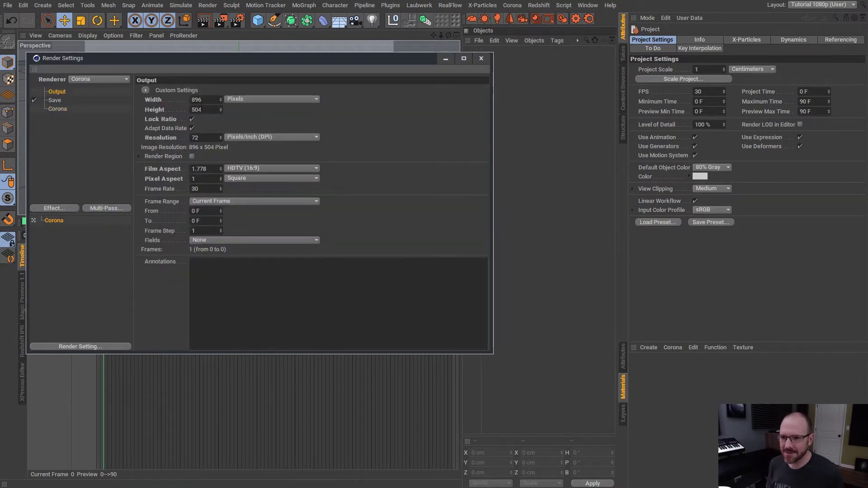
pyautogui.click(481, 58)
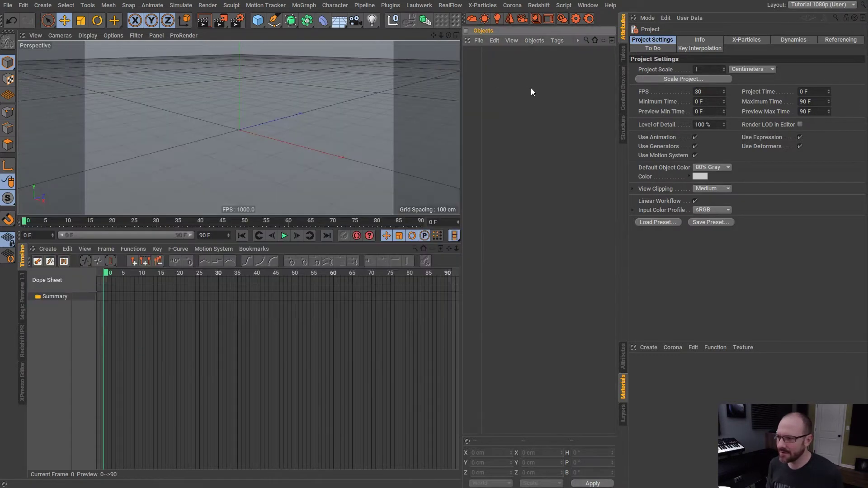
# Add a 500 × 500 cm Plane and switch the view to Gouraud Shading (Lines).
pyautogui.moveTo(256, 24); pyautogui.dragTo(389, 49)
pyautogui.click(514, 91)
pyautogui.click(495, 53)
pyautogui.click(711, 62)
pyautogui.doubleClick(711, 61)
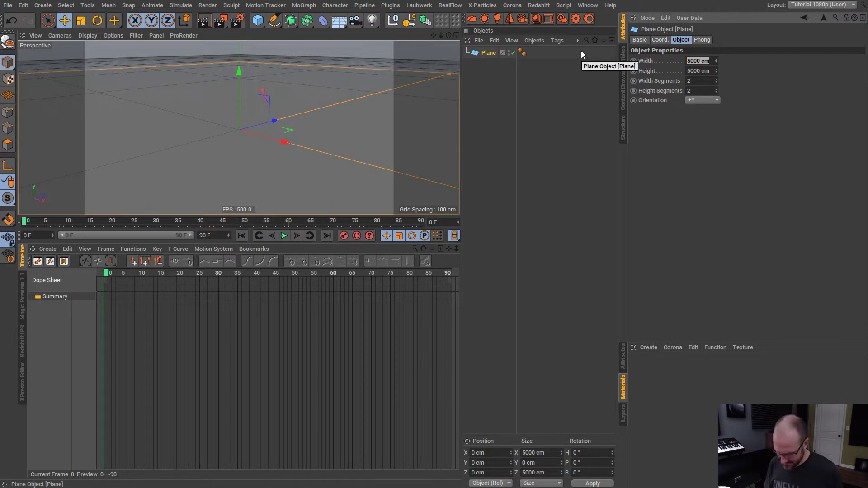
pyautogui.write('500')
pyautogui.press('Tab')
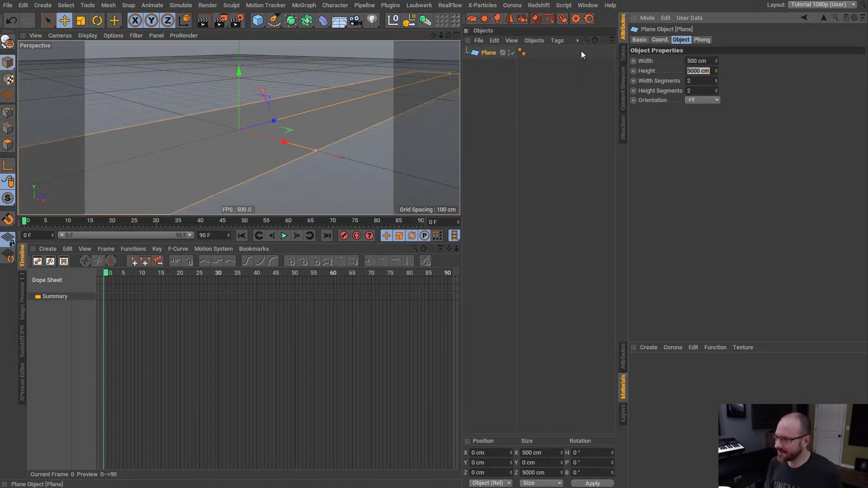
pyautogui.write('500')
pyautogui.press('Return')
pyautogui.click(88, 36)
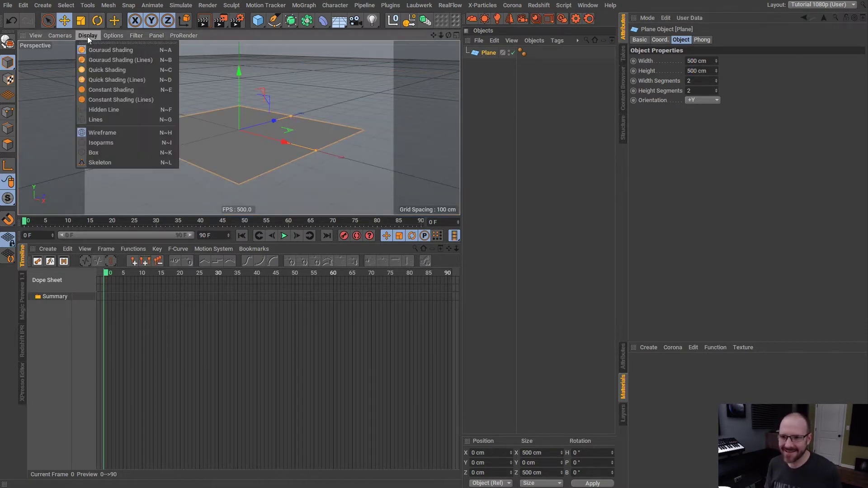
pyautogui.click(107, 60)
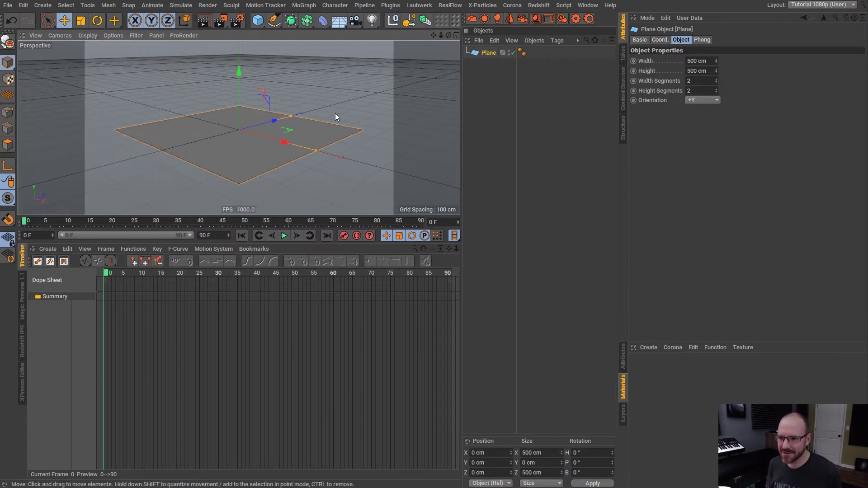
# Give the plane 10 width segments and 10 height segments.
pyautogui.click(473, 68)
pyautogui.click(489, 53)
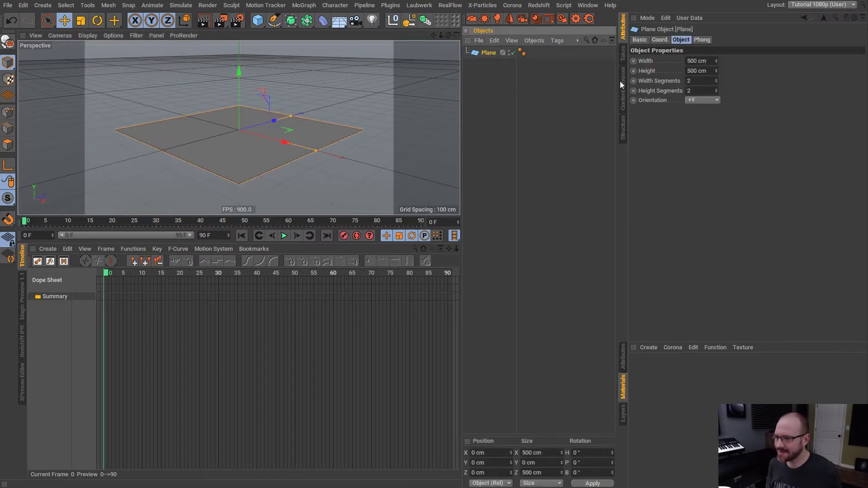
pyautogui.doubleClick(706, 81)
pyautogui.write('10')
pyautogui.press('Tab')
pyautogui.write('10')
pyautogui.press('Return')
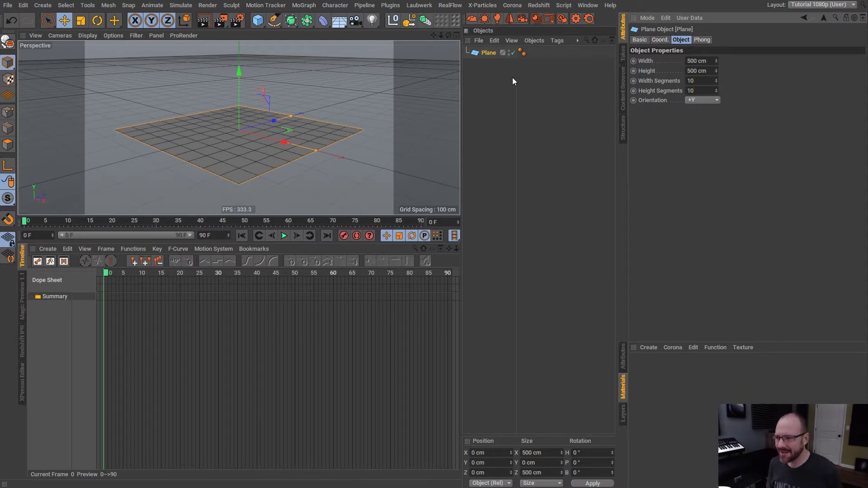
pyautogui.click(495, 59)
pyautogui.click(270, 133)
pyautogui.keyDown('alt'); pyautogui.moveTo(236, 137); pyautogui.dragTo(255, 132); pyautogui.keyUp('alt')
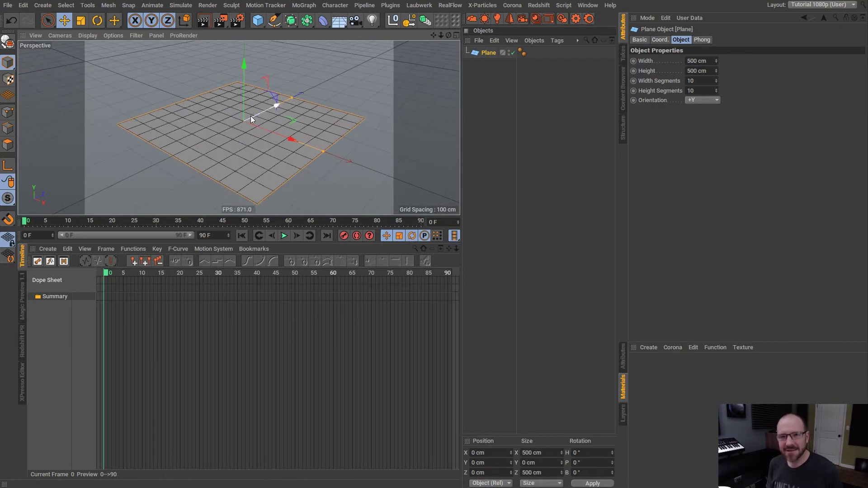
pyautogui.scroll(3, 241, 122)
# Create a new Corona Material in the Material Manager.
pyautogui.click(506, 93)
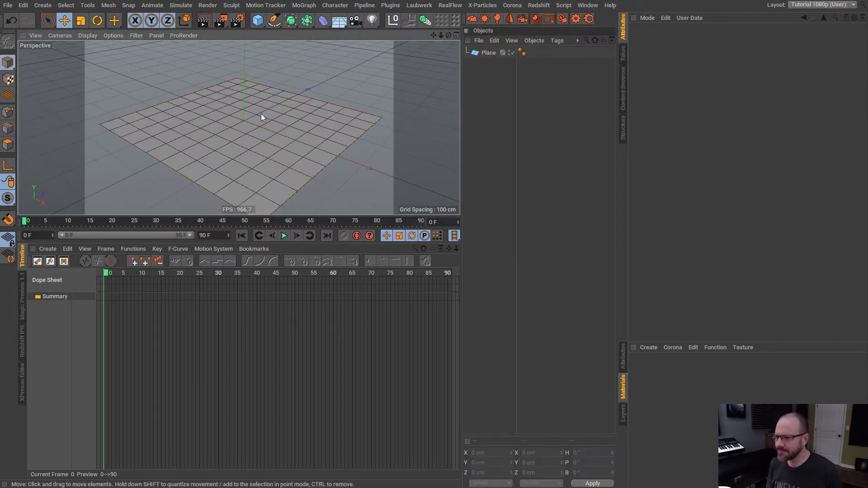
pyautogui.keyDown('alt'); pyautogui.moveTo(257, 115); pyautogui.dragTo(261, 110); pyautogui.keyUp('alt')
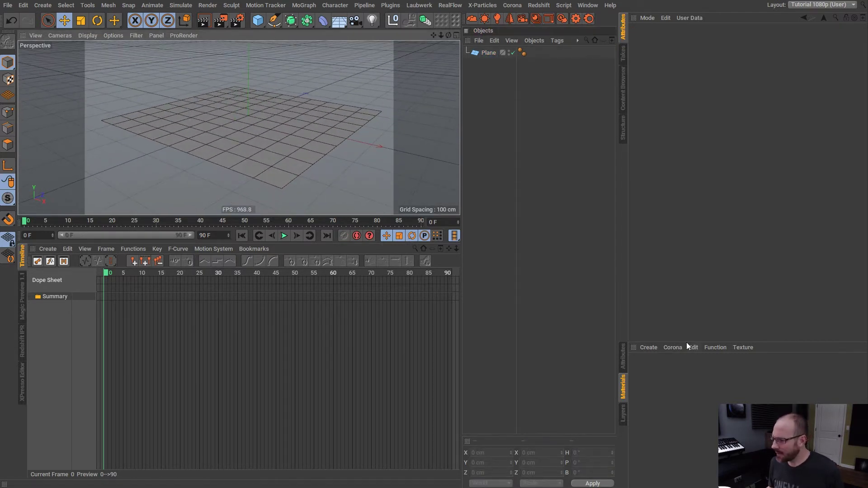
pyautogui.moveTo(686, 342); pyautogui.dragTo(670, 312)
pyautogui.click(670, 316)
pyautogui.moveTo(694, 316)
pyautogui.click(677, 330)
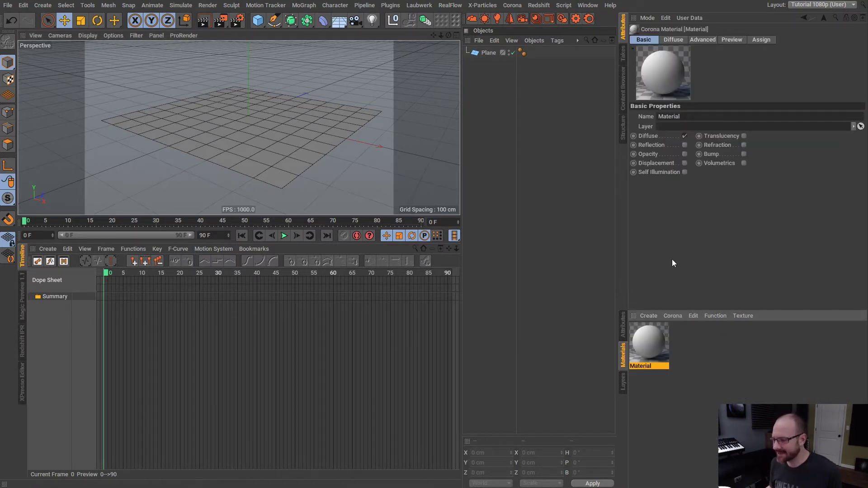
pyautogui.click(651, 376)
pyautogui.click(650, 356)
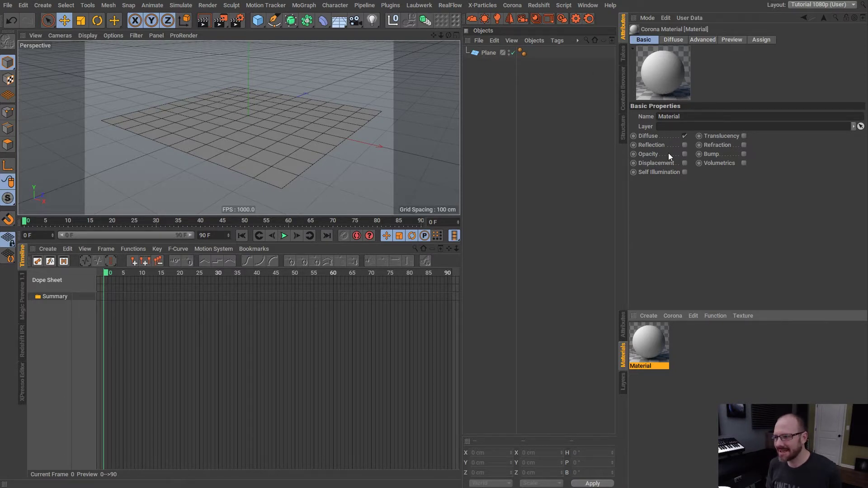
# Rename the new material to 'Grass'.
pyautogui.click(684, 154)
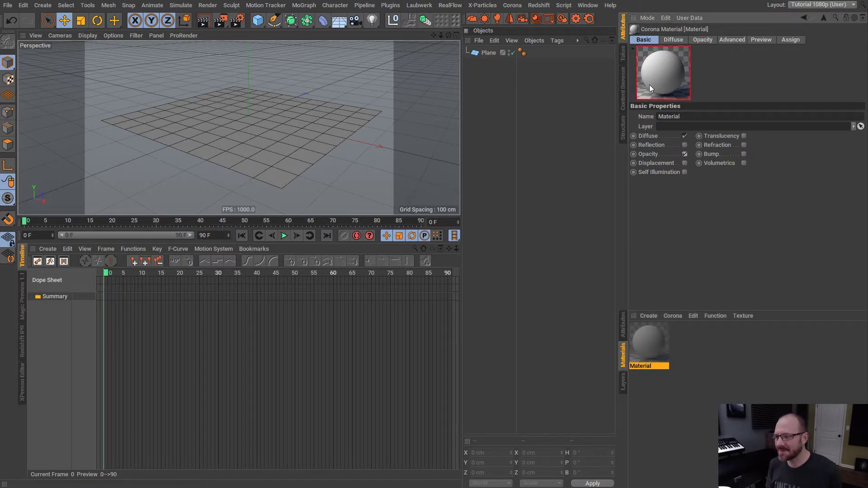
pyautogui.click(685, 155)
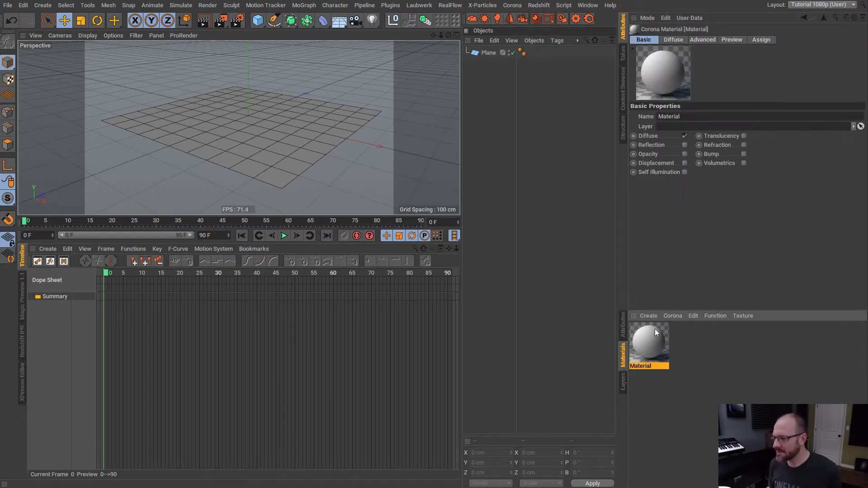
pyautogui.doubleClick(647, 367)
pyautogui.write('Grass')
pyautogui.press('Return')
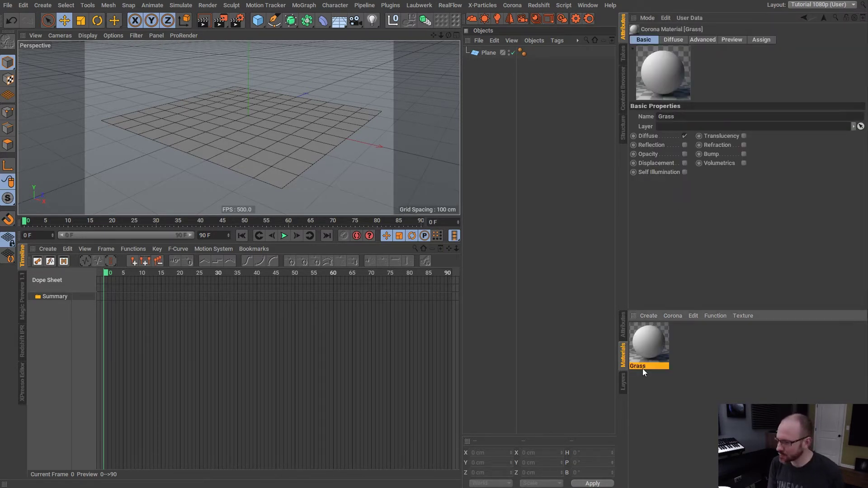
# Load tex/grass_05.jpg as Grass's diffuse texture and apply the material to the Plane.
pyautogui.click(680, 40)
pyautogui.click(857, 180)
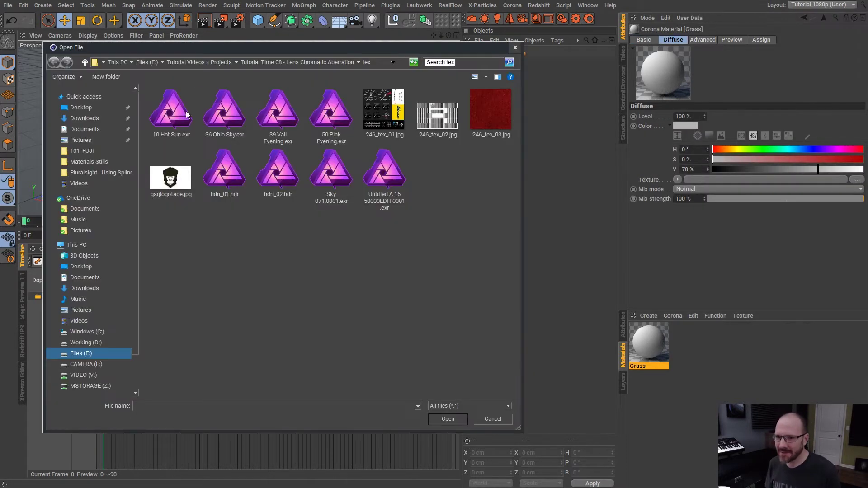
pyautogui.click(199, 62)
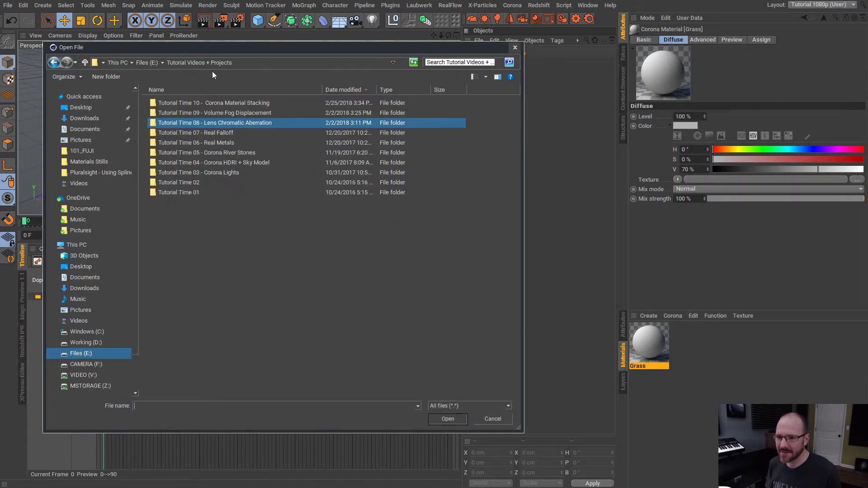
pyautogui.doubleClick(218, 103)
pyautogui.doubleClick(164, 103)
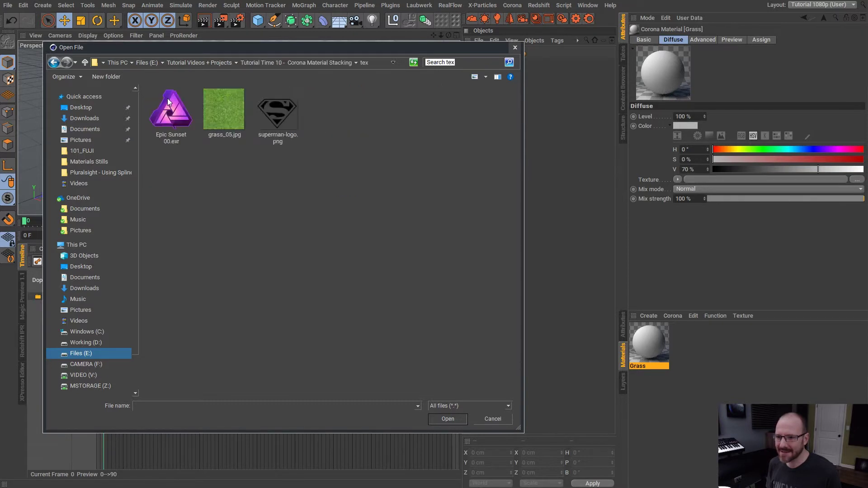
pyautogui.click(226, 116)
pyautogui.click(455, 423)
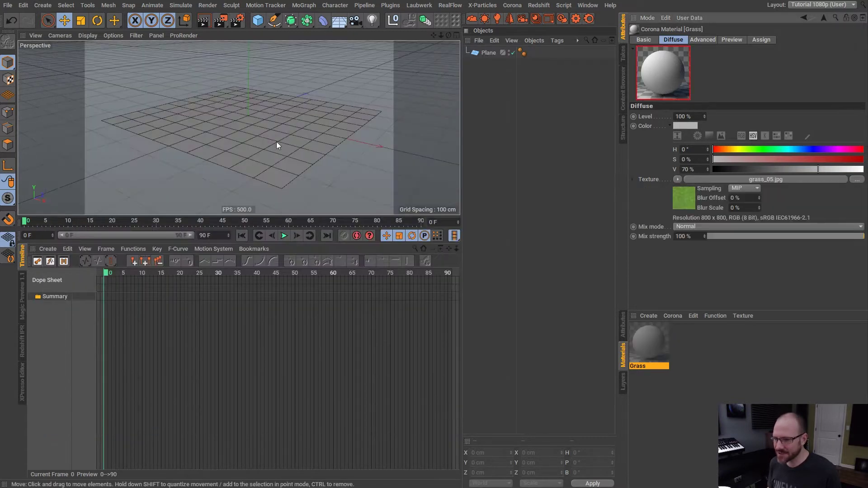
pyautogui.moveTo(656, 348); pyautogui.dragTo(495, 53)
pyautogui.click(505, 102)
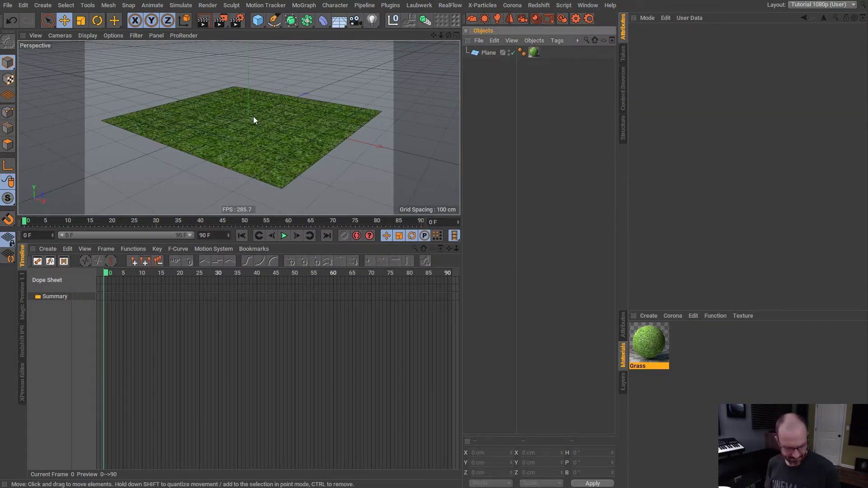
pyautogui.moveTo(255, 114)
pyautogui.keyDown('alt'); pyautogui.mouseDown()
pyautogui.moveTo(266, 123)
pyautogui.moveTo(251, 171)
pyautogui.moveTo(298, 204)
pyautogui.moveTo(252, 105)
pyautogui.mouseUp(); pyautogui.keyUp('alt')
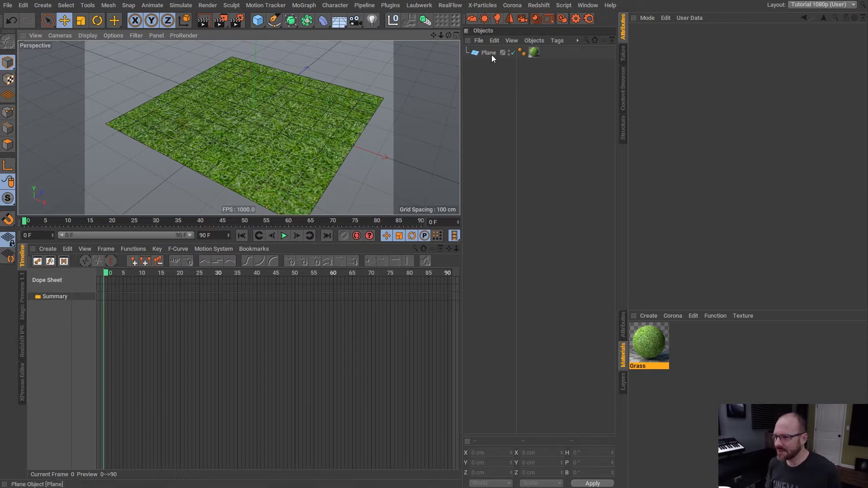
pyautogui.click(491, 67)
pyautogui.keyDown('ctrl'); pyautogui.moveTo(491, 67); pyautogui.dragTo(492, 69); pyautogui.keyUp('ctrl')
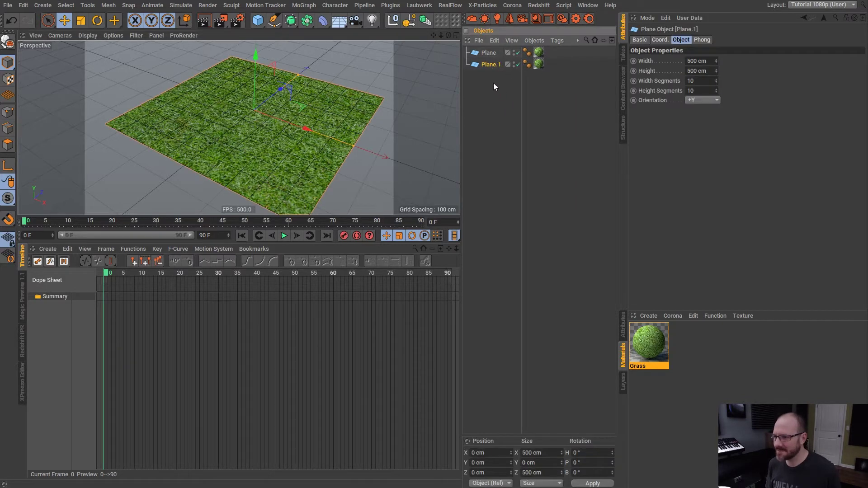
pyautogui.press('c')
pyautogui.click(497, 81)
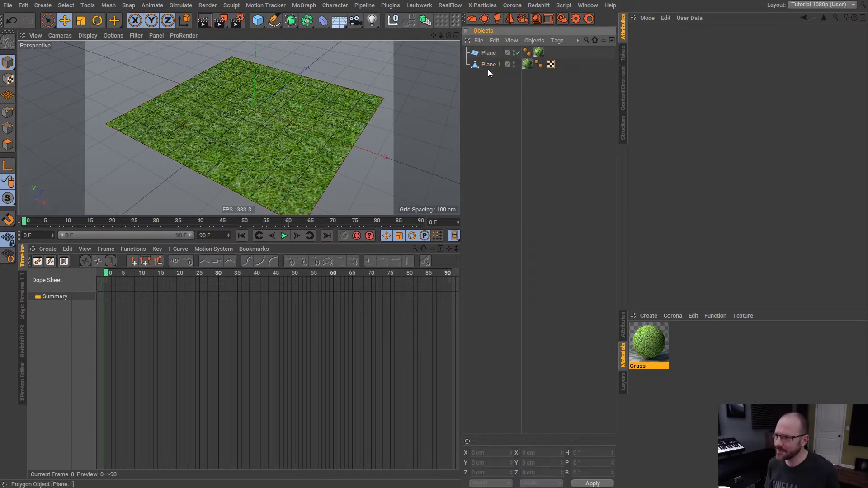
pyautogui.doubleClick(551, 64)
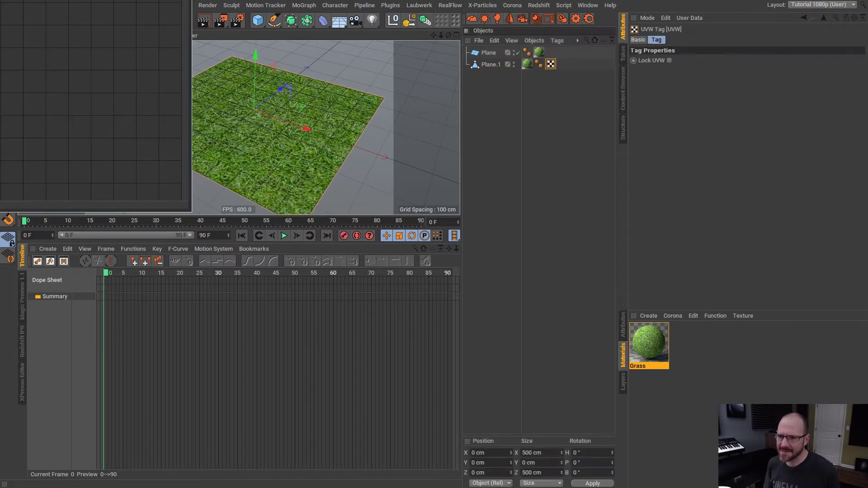
pyautogui.moveTo(271, 123); pyautogui.dragTo(271, 103)
pyautogui.moveTo(365, 346); pyautogui.dragTo(528, 431)
pyautogui.moveTo(428, 107); pyautogui.dragTo(362, 102)
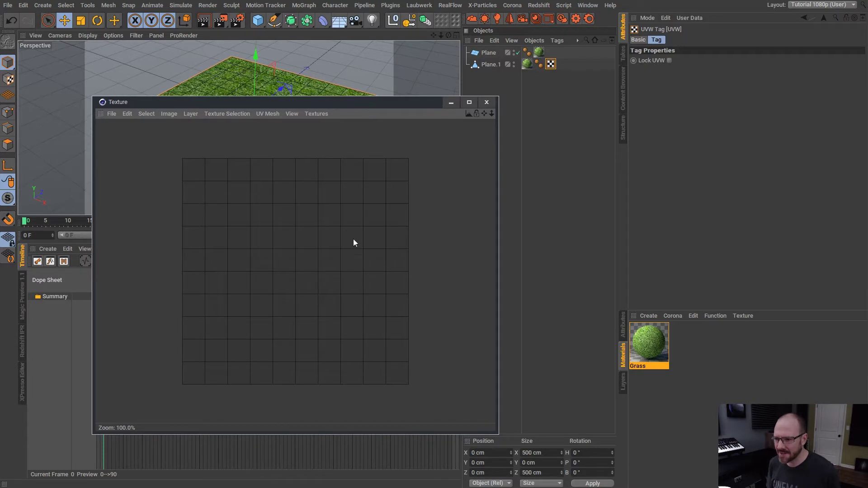
pyautogui.click(487, 102)
pyautogui.click(492, 65)
pyautogui.press('Delete')
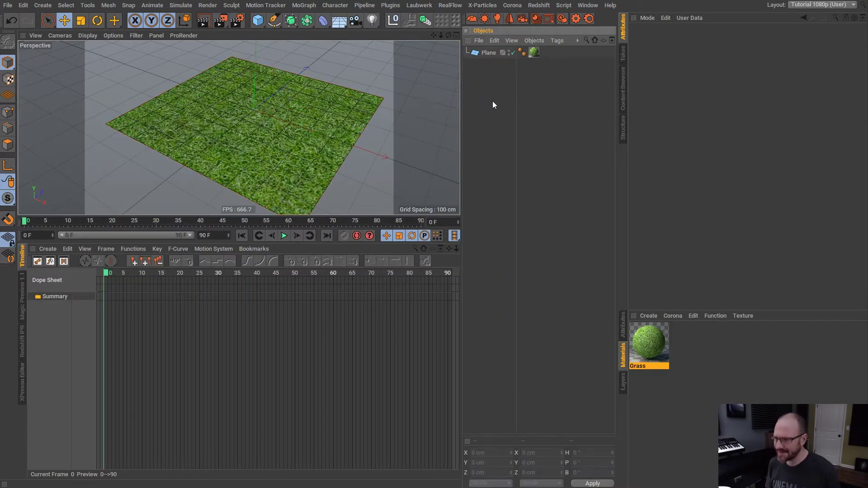
# Set the Plane's grass texture tag projection to Cubic.
pyautogui.click(657, 366)
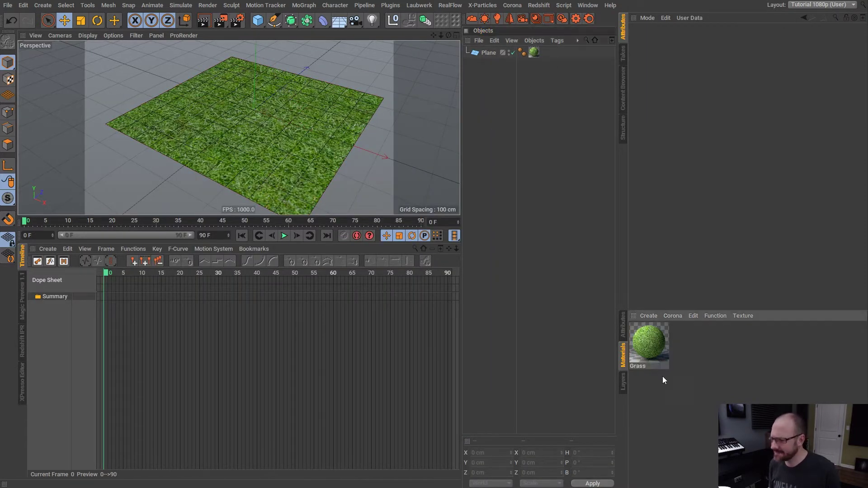
pyautogui.click(534, 52)
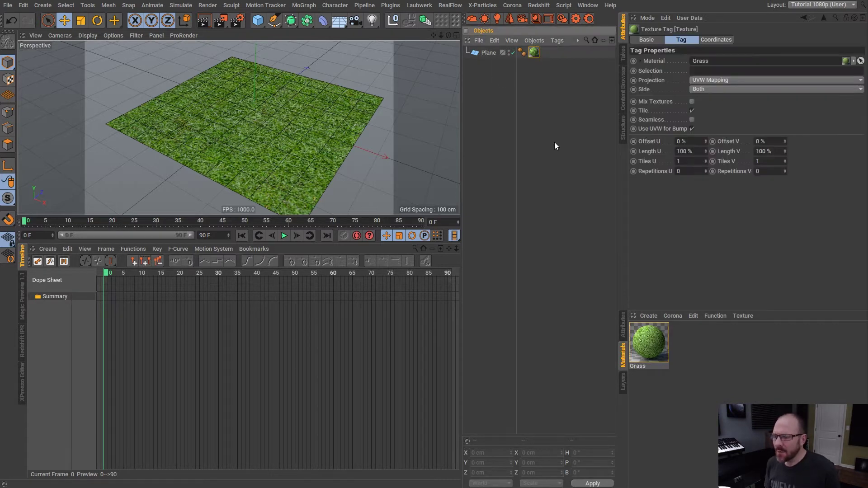
pyautogui.click(575, 62)
pyautogui.click(534, 53)
pyautogui.click(714, 80)
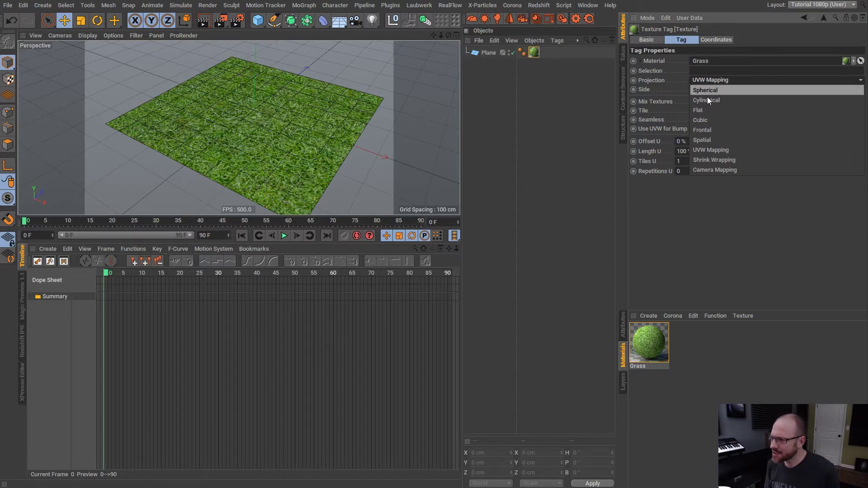
pyautogui.click(713, 90)
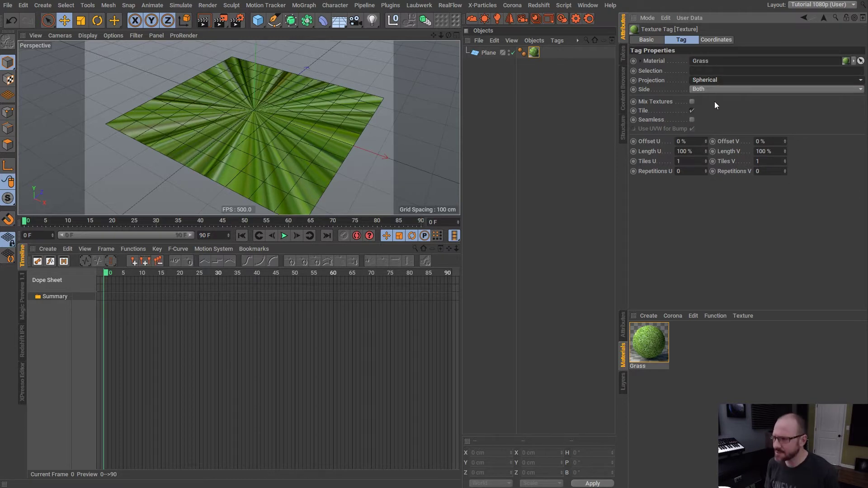
# Switch the viewport to plain Gouraud Shading without wireframe lines.
pyautogui.scroll(-1, 723, 83)
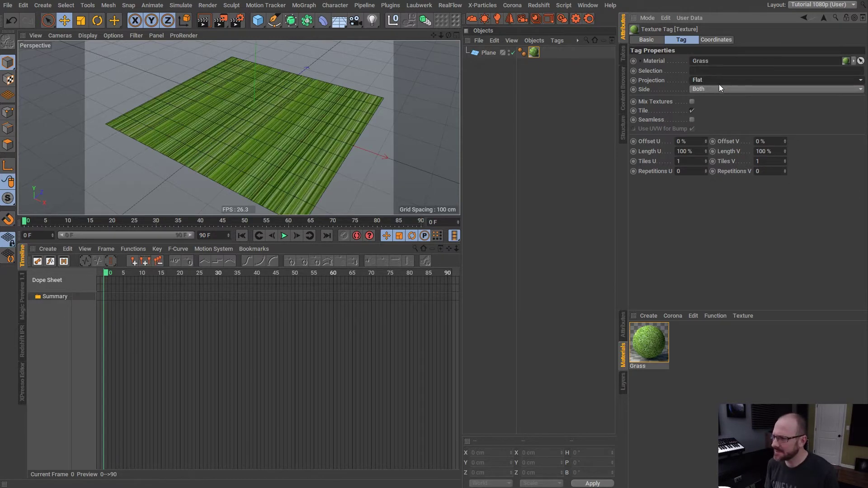
pyautogui.scroll(-1, 719, 90)
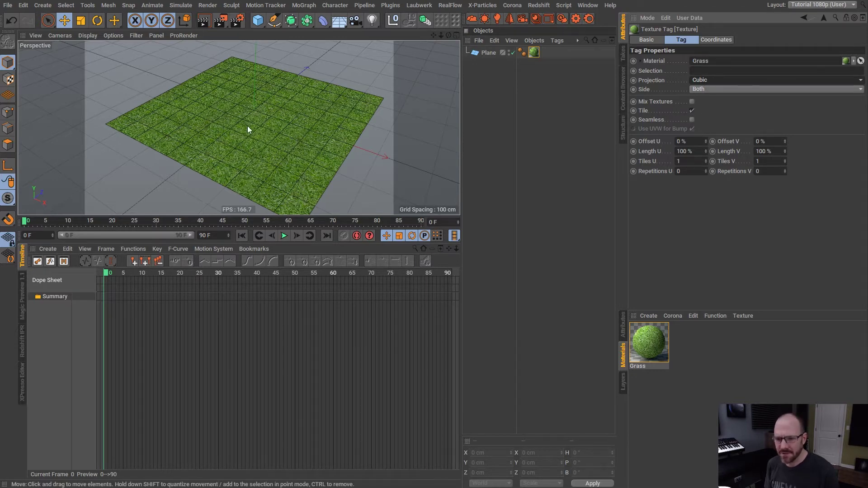
pyautogui.click(88, 36)
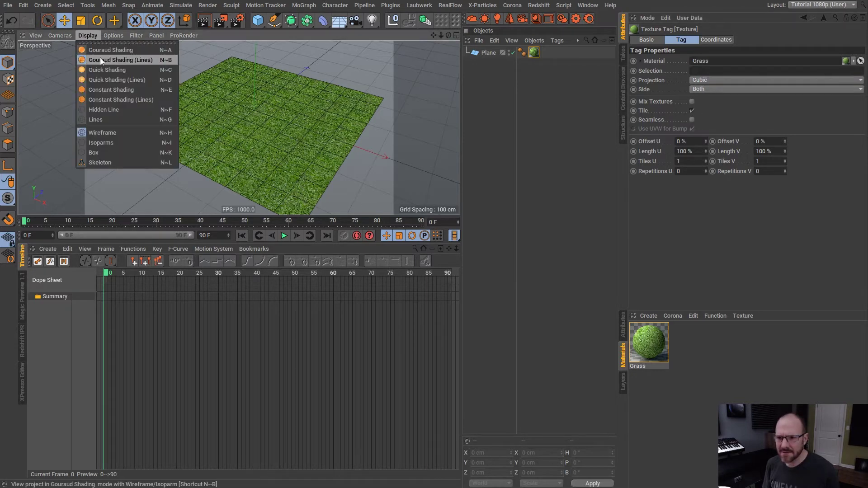
pyautogui.click(100, 50)
# Set the grass texture's Length U and Length V to 50%.
pyautogui.keyDown('alt'); pyautogui.moveTo(275, 145); pyautogui.dragTo(262, 107); pyautogui.keyUp('alt')
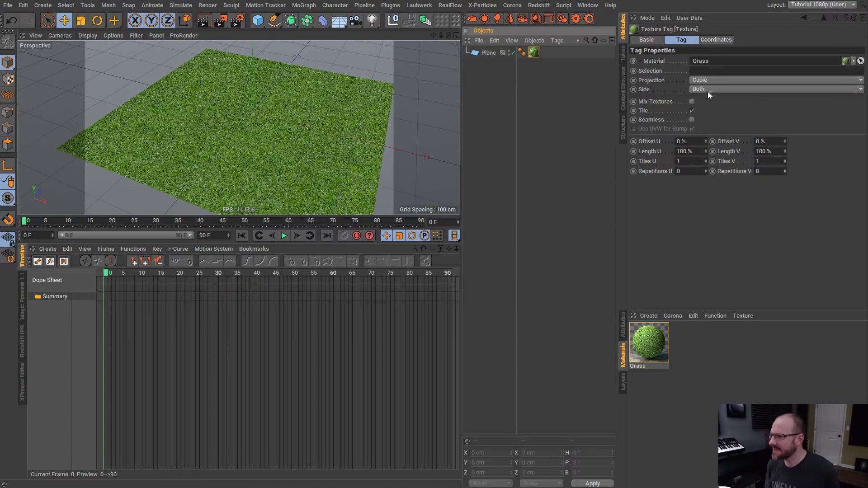
pyautogui.moveTo(707, 150)
pyautogui.mouseDown()
pyautogui.moveTo(726, 84)
pyautogui.moveTo(718, 161)
pyautogui.moveTo(715, 142)
pyautogui.mouseUp()
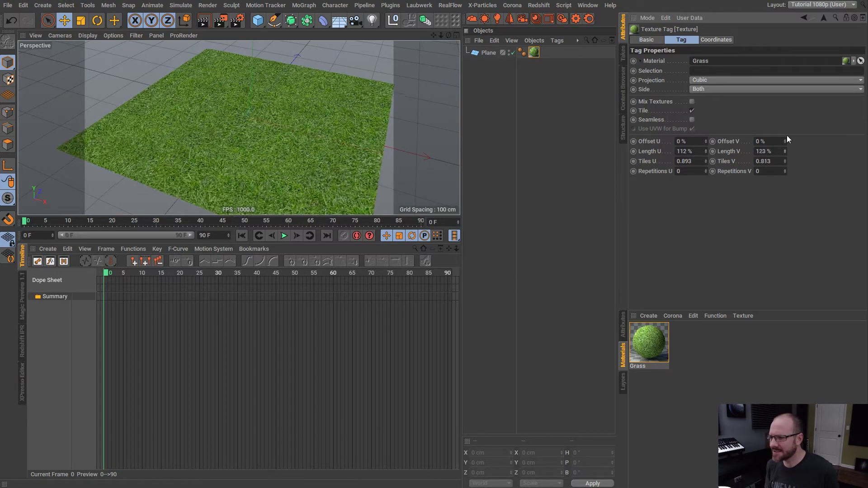
pyautogui.moveTo(785, 151); pyautogui.dragTo(792, 159)
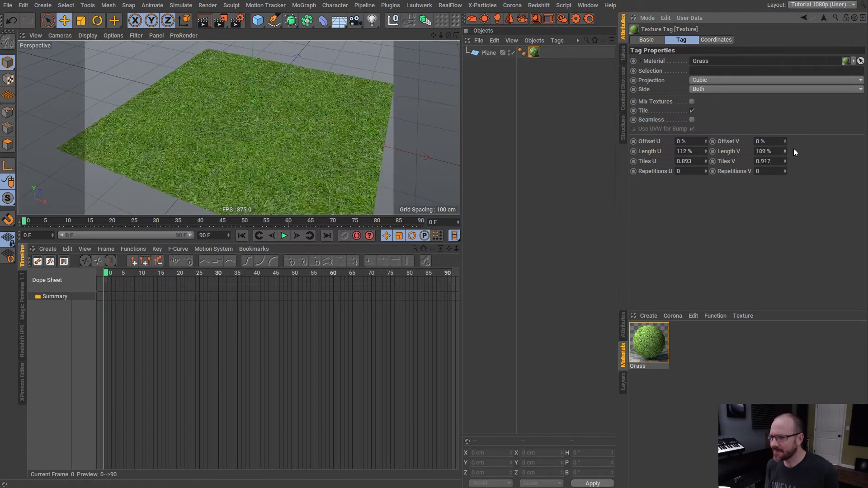
pyautogui.click(685, 151)
pyautogui.write('50')
pyautogui.press('Tab')
pyautogui.write('50')
pyautogui.press('Return')
# Orbit around the grass plane, review the texture tag, and open the Grass material's settings.
pyautogui.click(547, 123)
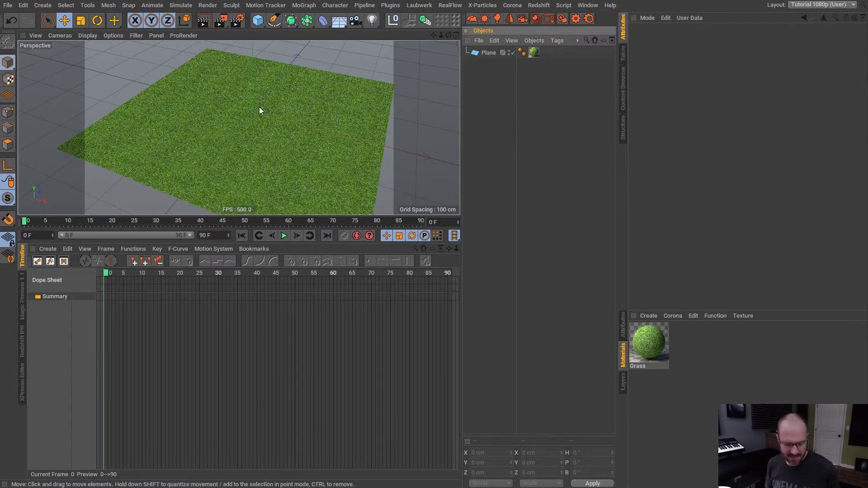
pyautogui.moveTo(270, 112)
pyautogui.keyDown('alt'); pyautogui.mouseDown()
pyautogui.moveTo(219, 124)
pyautogui.moveTo(264, 107)
pyautogui.mouseUp(); pyautogui.keyUp('alt')
pyautogui.scroll(5, 264, 107)
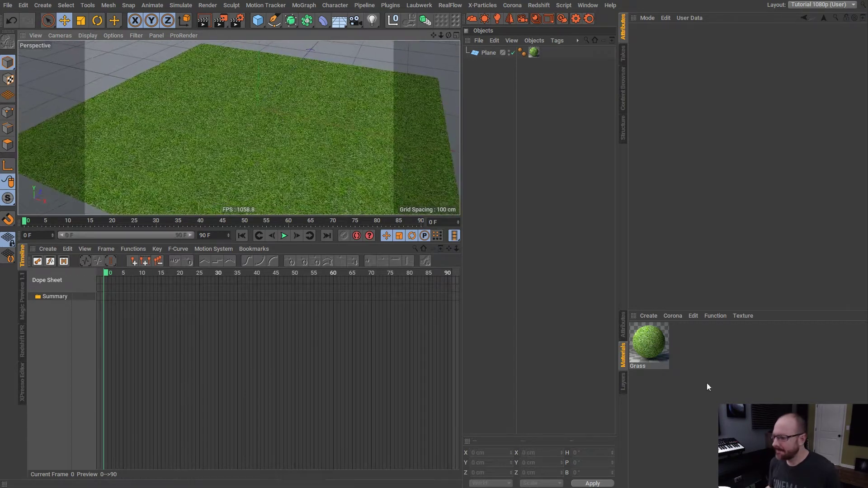
pyautogui.click(664, 368)
pyautogui.click(687, 341)
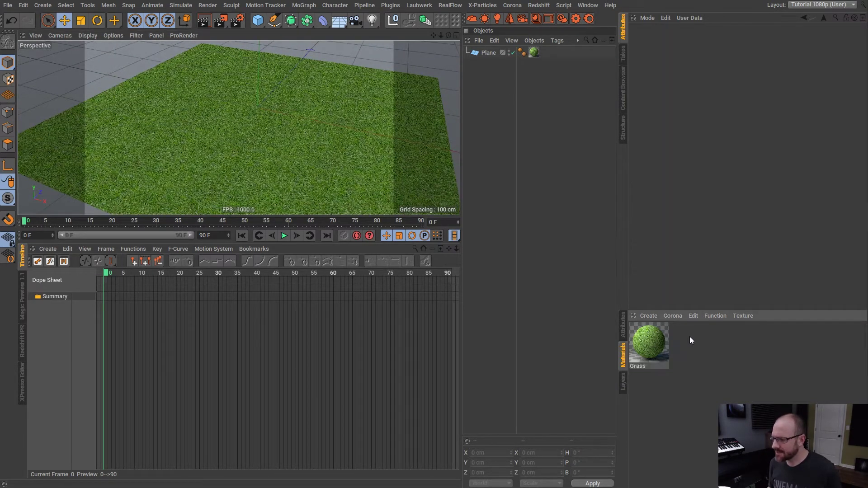
pyautogui.click(516, 86)
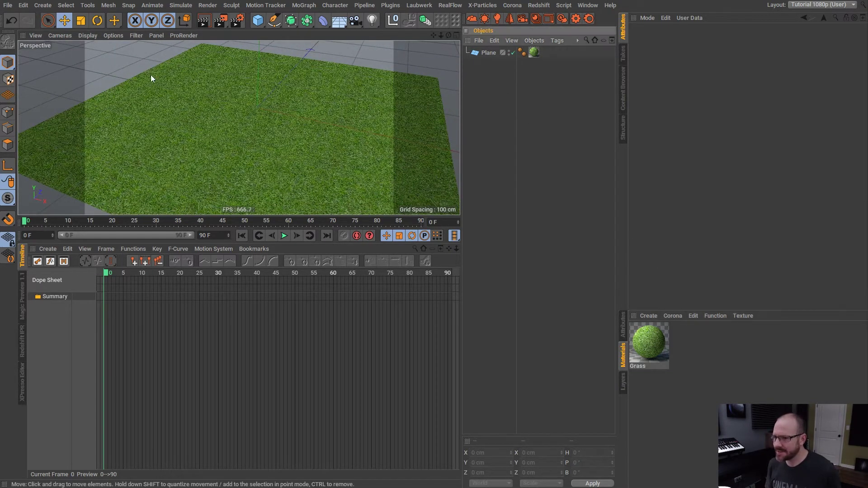
pyautogui.moveTo(257, 121)
pyautogui.keyDown('alt'); pyautogui.mouseDown()
pyautogui.moveTo(277, 110)
pyautogui.moveTo(265, 131)
pyautogui.mouseUp(); pyautogui.keyUp('alt')
pyautogui.keyDown('alt'); pyautogui.moveTo(196, 88); pyautogui.dragTo(151, 89); pyautogui.keyUp('alt')
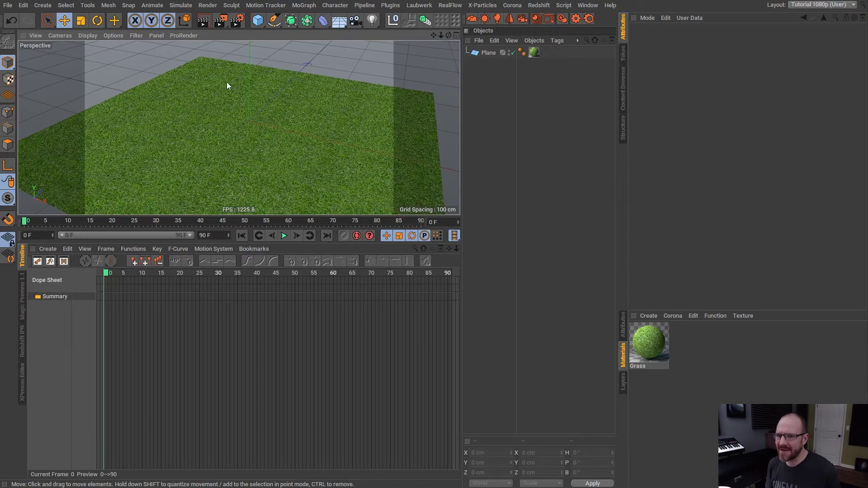
pyautogui.keyDown('alt'); pyautogui.moveTo(260, 132); pyautogui.dragTo(230, 167); pyautogui.keyUp('alt')
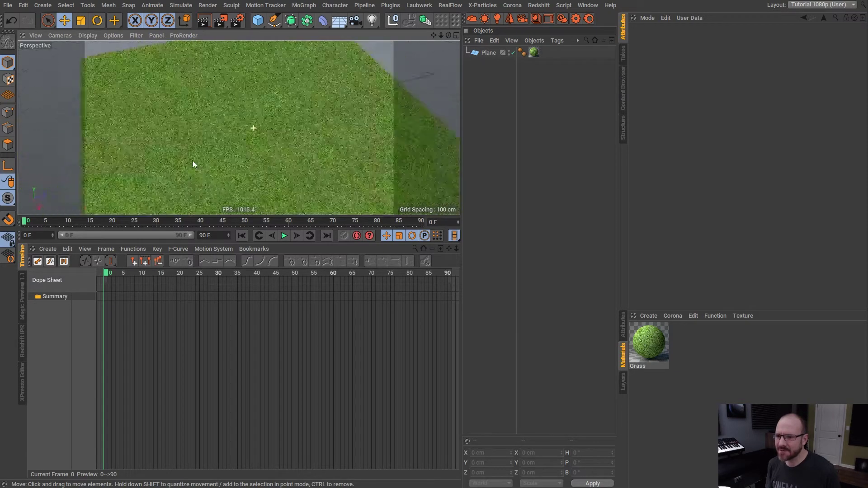
pyautogui.keyDown('alt'); pyautogui.moveTo(214, 164); pyautogui.dragTo(259, 120); pyautogui.keyUp('alt')
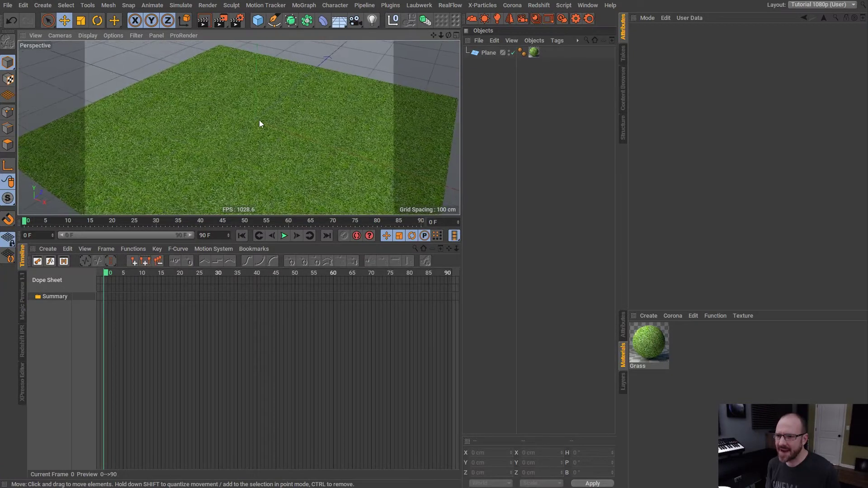
pyautogui.click(538, 54)
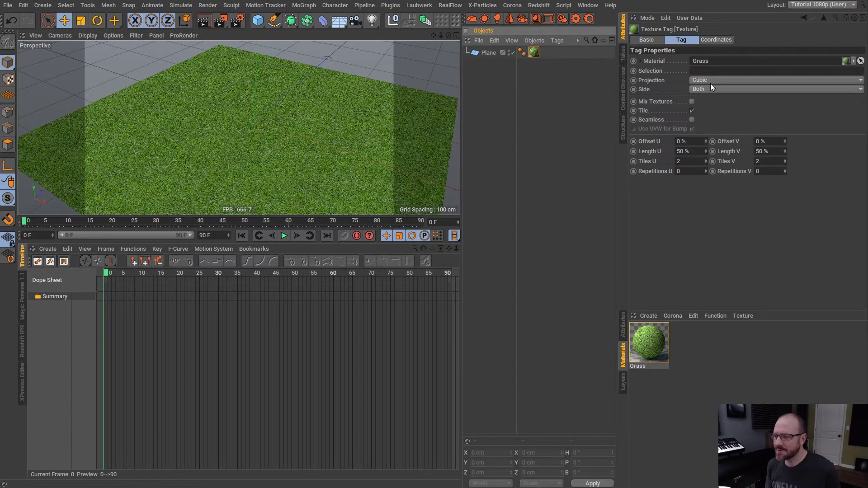
pyautogui.click(649, 343)
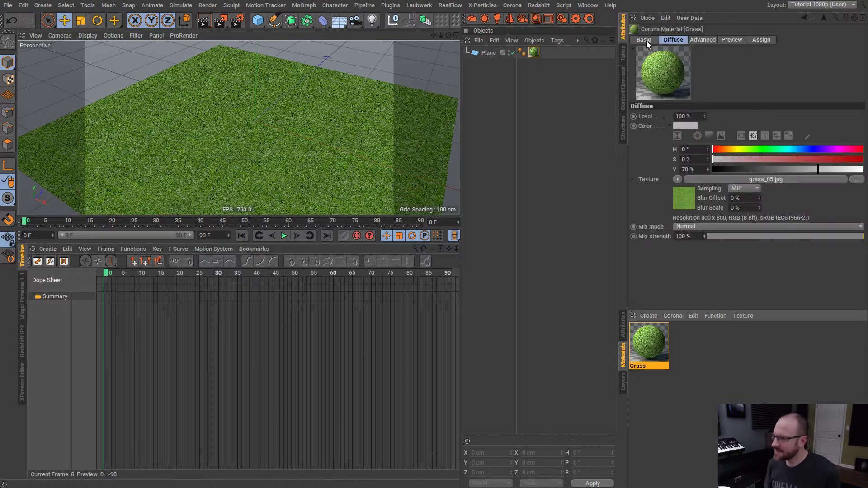
# Enable opacity on Grass using a 2D - Circular Gradient as its texture.
pyautogui.click(647, 40)
pyautogui.click(685, 154)
pyautogui.click(702, 40)
pyautogui.click(678, 180)
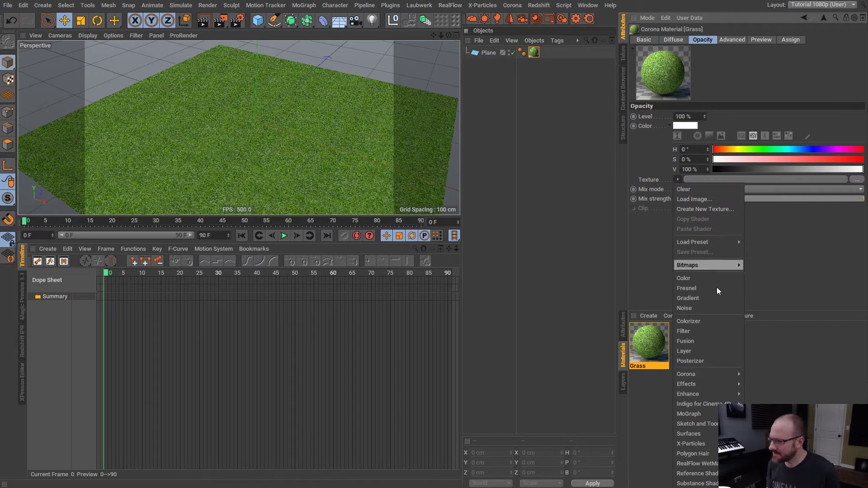
pyautogui.click(704, 299)
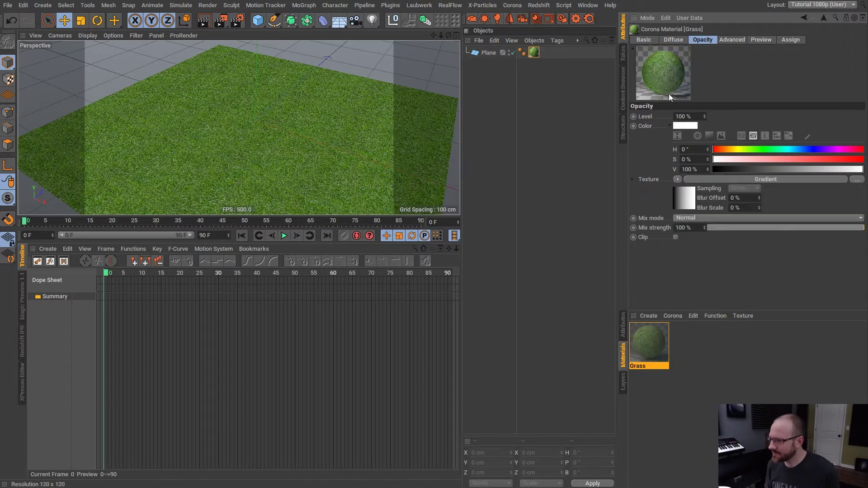
pyautogui.click(689, 199)
pyautogui.click(692, 129)
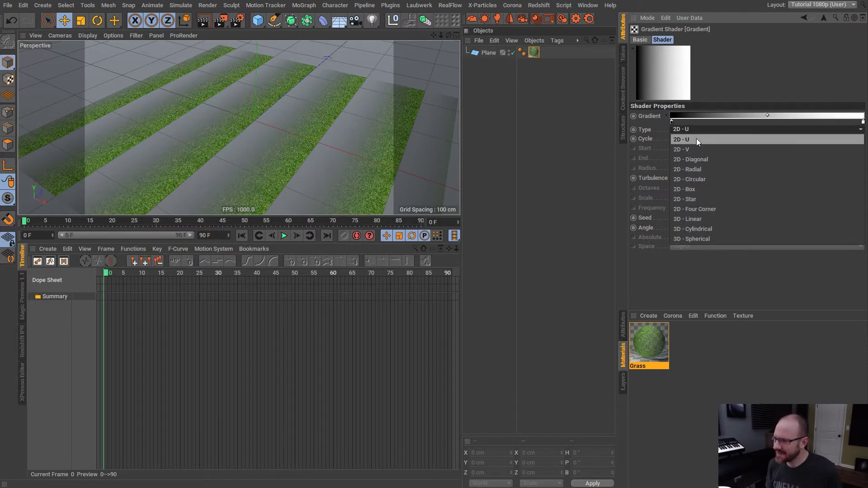
pyautogui.click(699, 178)
# Swap and move the gradient's black and white knots to form sharp round grass patches.
pyautogui.moveTo(673, 121); pyautogui.dragTo(799, 122)
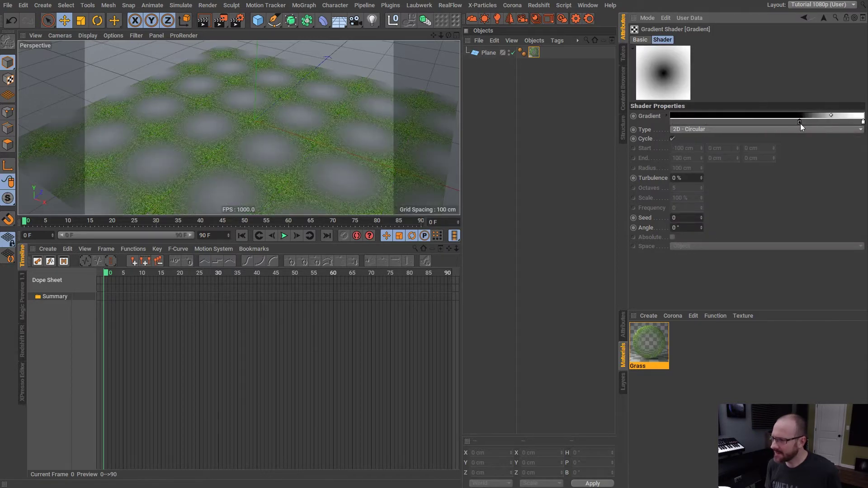
pyautogui.moveTo(863, 121); pyautogui.dragTo(823, 121)
pyautogui.moveTo(752, 122); pyautogui.dragTo(742, 122)
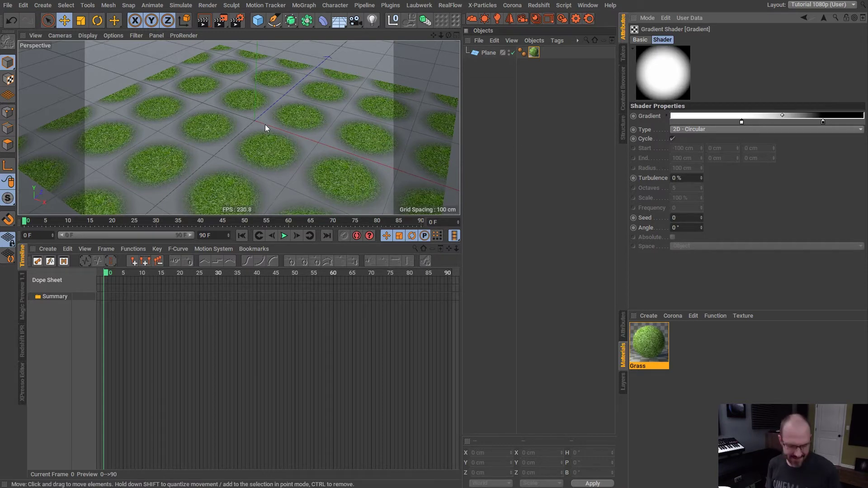
pyautogui.keyDown('alt'); pyautogui.moveTo(353, 118); pyautogui.dragTo(357, 89); pyautogui.keyUp('alt')
pyautogui.click(534, 52)
pyautogui.keyDown('alt'); pyautogui.moveTo(292, 122); pyautogui.dragTo(337, 146); pyautogui.keyUp('alt')
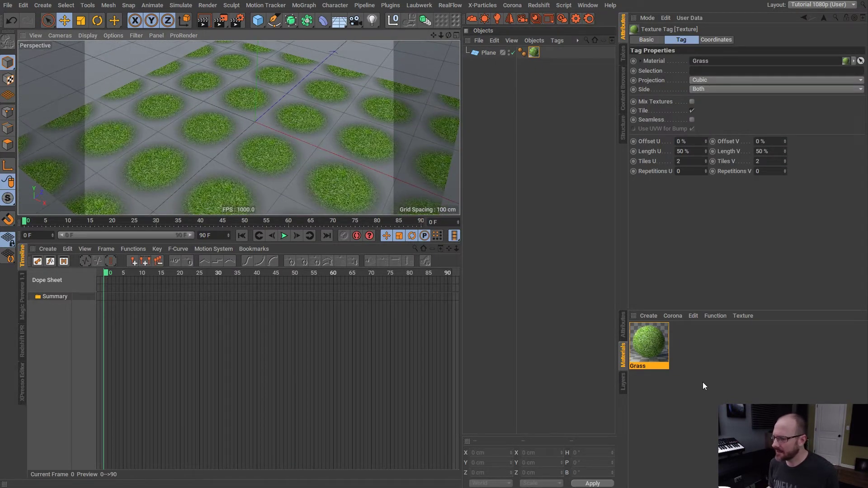
pyautogui.click(649, 344)
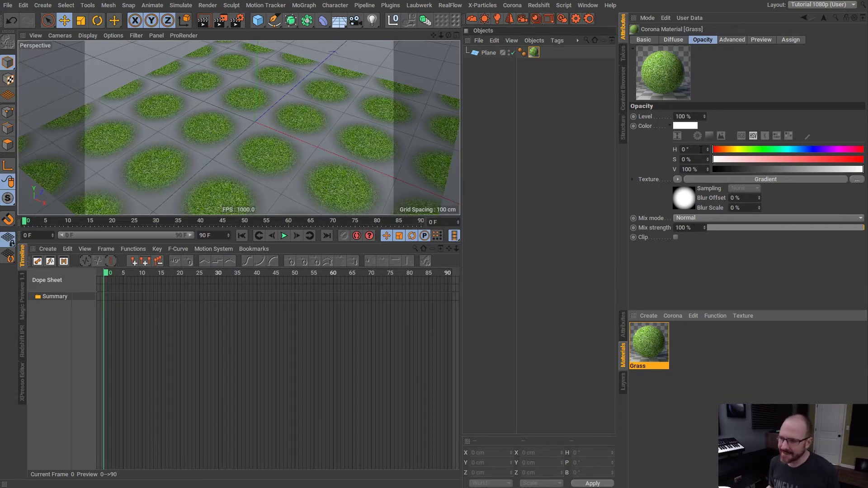
pyautogui.moveTo(287, 124)
pyautogui.keyDown('alt'); pyautogui.mouseDown()
pyautogui.moveTo(310, 120)
pyautogui.moveTo(294, 123)
pyautogui.mouseUp(); pyautogui.keyUp('alt')
# Create a new Corona material named 'opacity Map'.
pyautogui.click(687, 332)
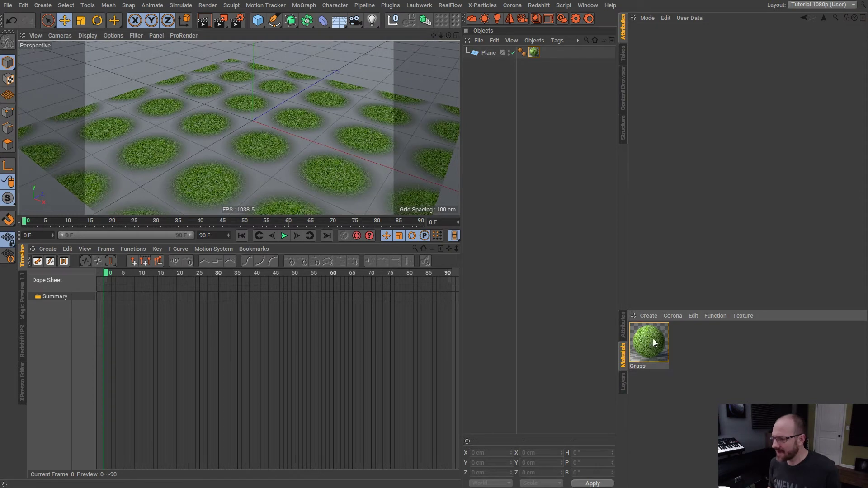
pyautogui.click(651, 344)
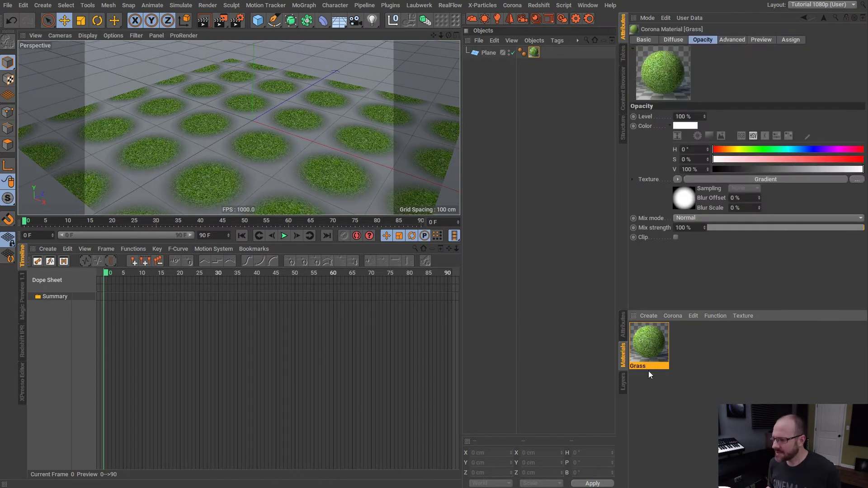
pyautogui.click(673, 316)
pyautogui.click(688, 330)
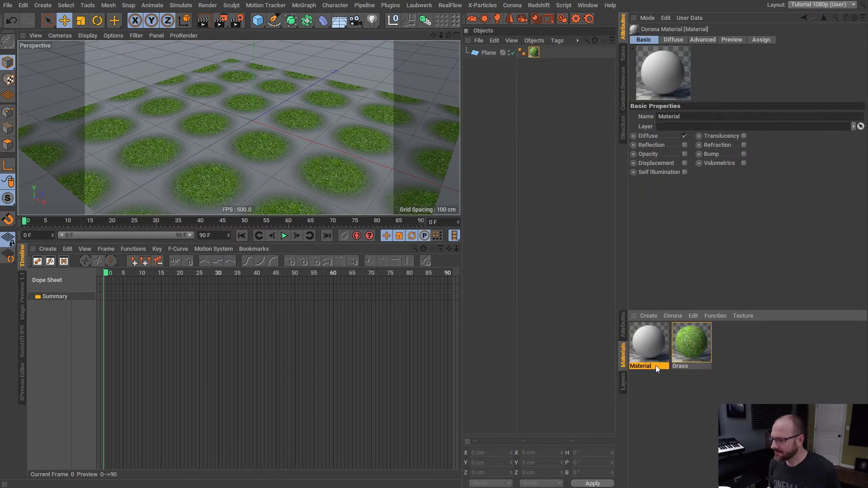
pyautogui.doubleClick(642, 367)
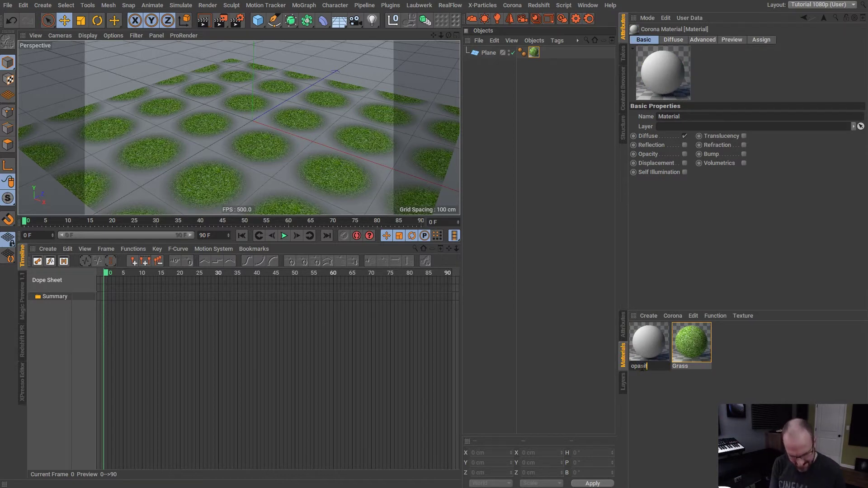
pyautogui.write('opasityc')
pyautogui.press('BackSpace')
pyautogui.press('BackSpace')
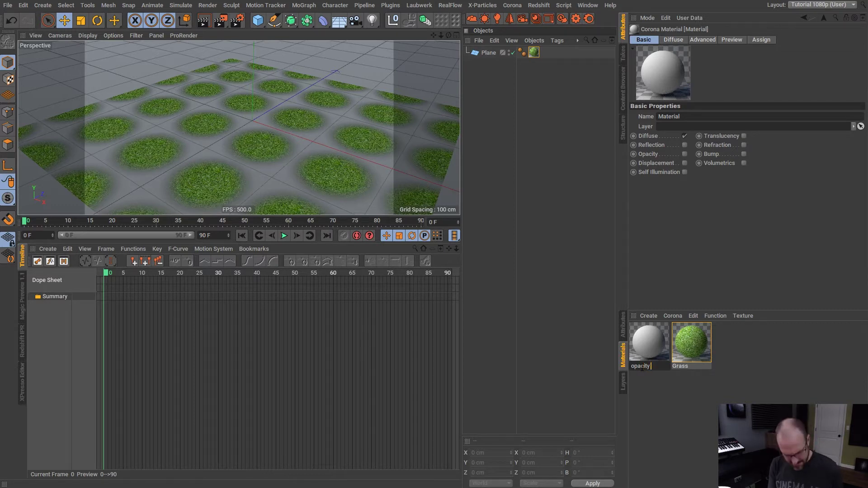
pyautogui.write('ap')
pyautogui.press('Return')
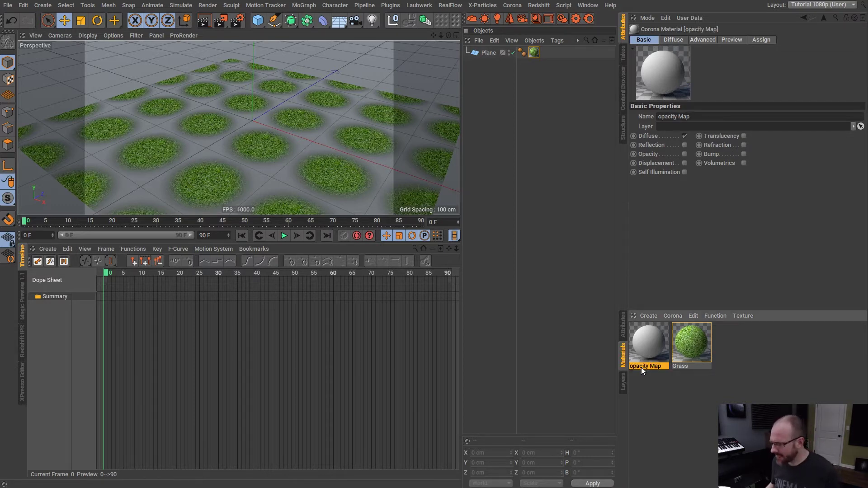
# Turn off diffuse on opacity Map and paste Grass's gradient shader into its opacity texture.
pyautogui.click(648, 343)
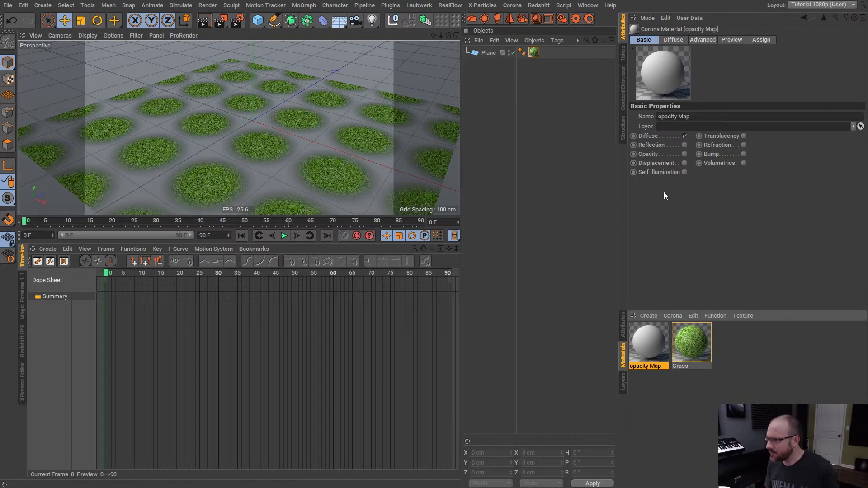
pyautogui.click(684, 136)
pyautogui.click(685, 154)
pyautogui.click(673, 40)
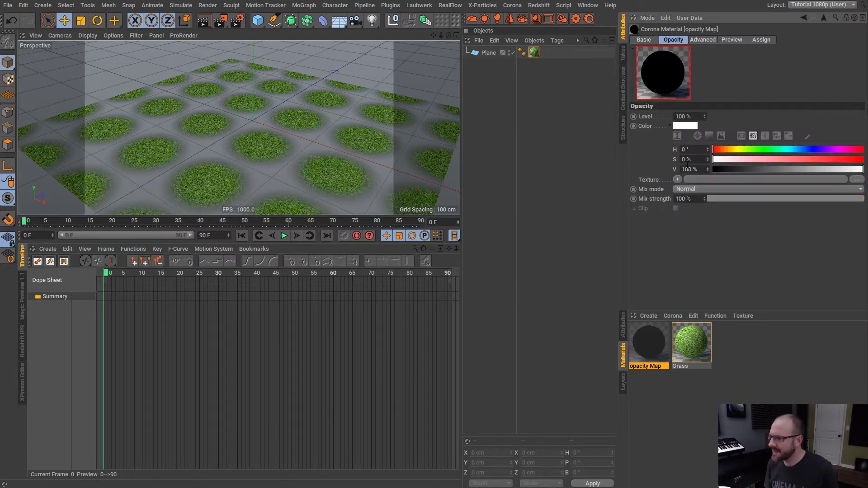
pyautogui.click(686, 359)
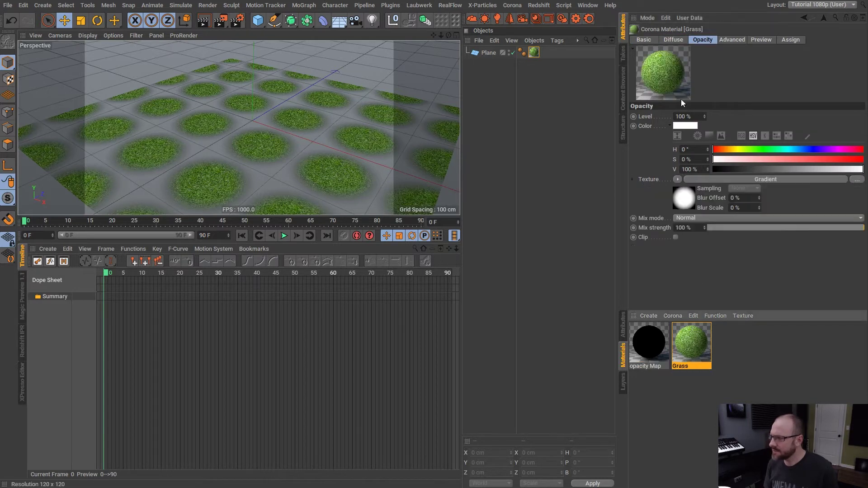
pyautogui.click(677, 179)
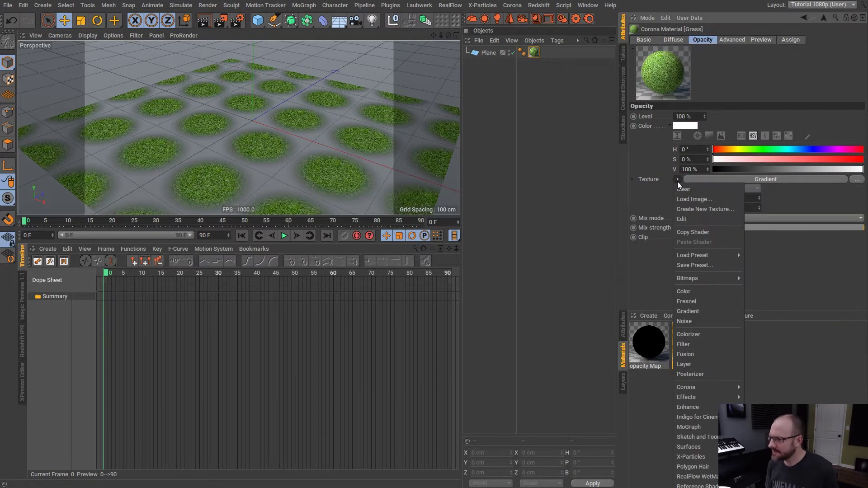
pyautogui.click(699, 232)
pyautogui.click(646, 343)
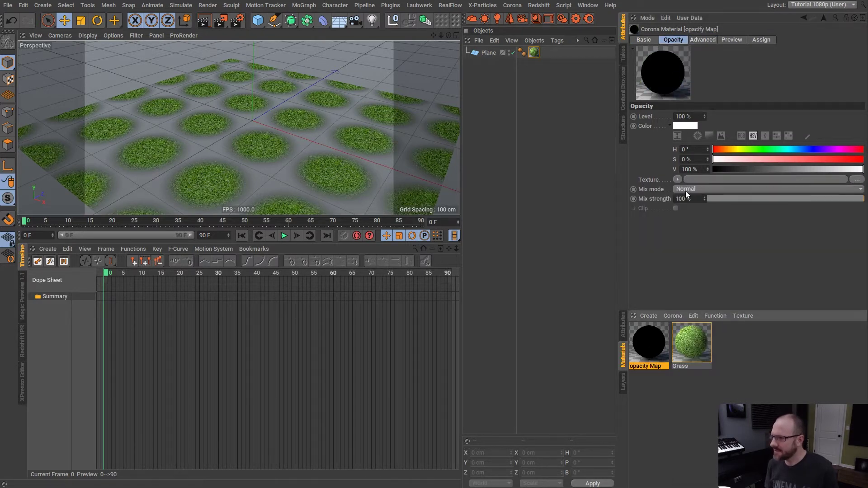
pyautogui.click(677, 180)
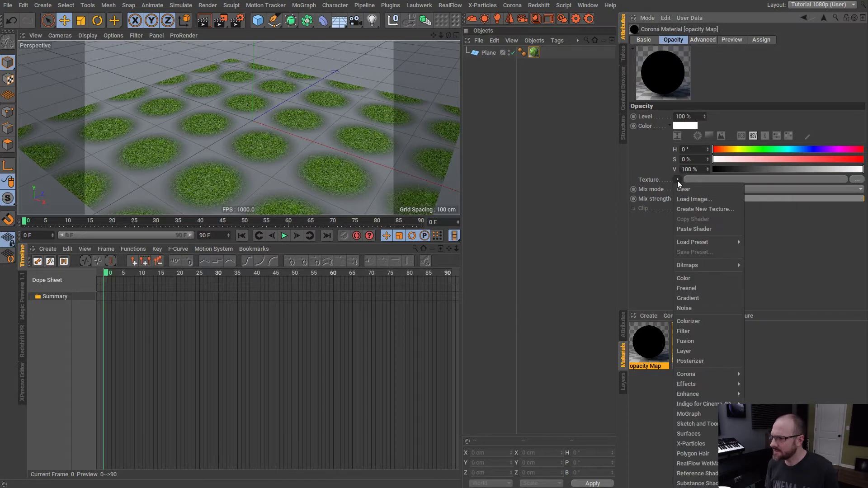
pyautogui.click(704, 230)
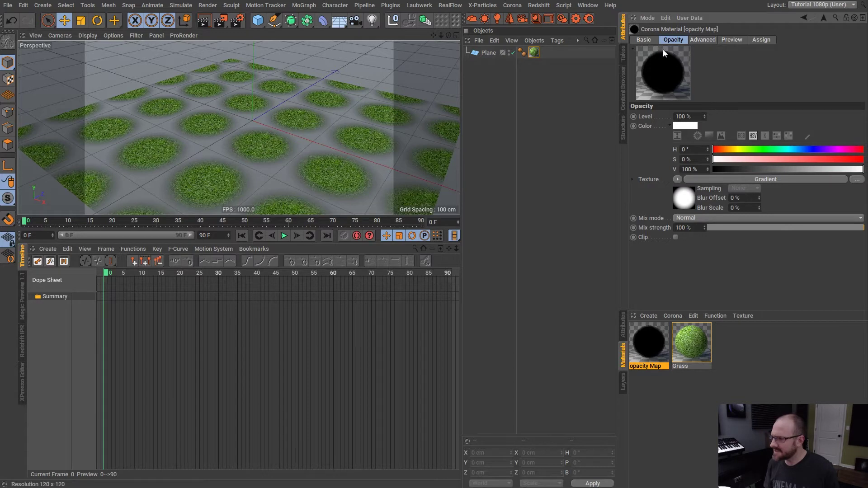
# Enable refraction with IOR 1 and apply opacity Map to the Plane.
pyautogui.click(644, 40)
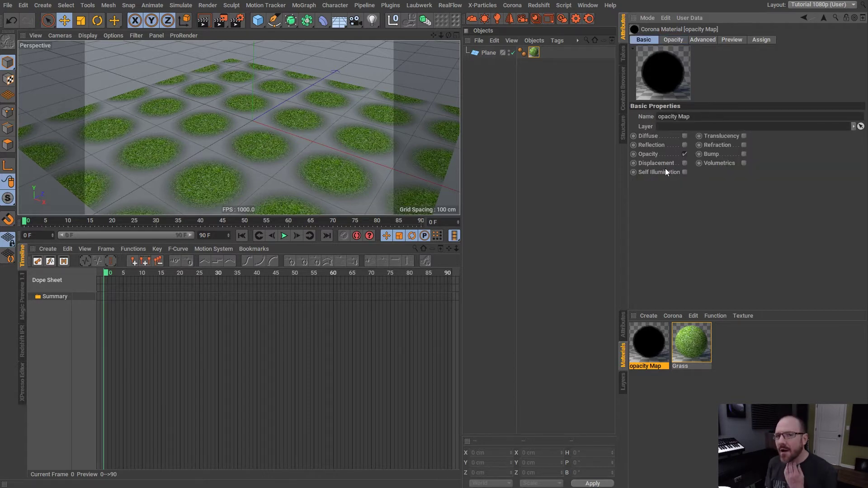
pyautogui.click(744, 145)
pyautogui.click(676, 40)
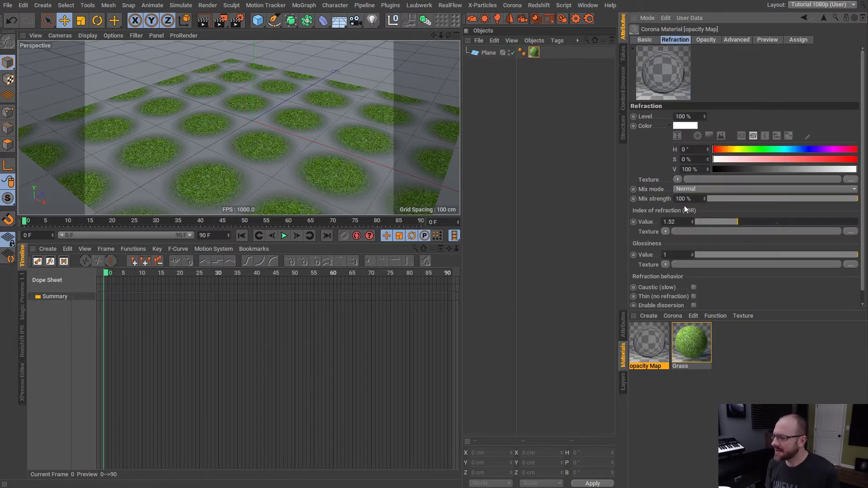
pyautogui.write('1')
pyautogui.press('Return')
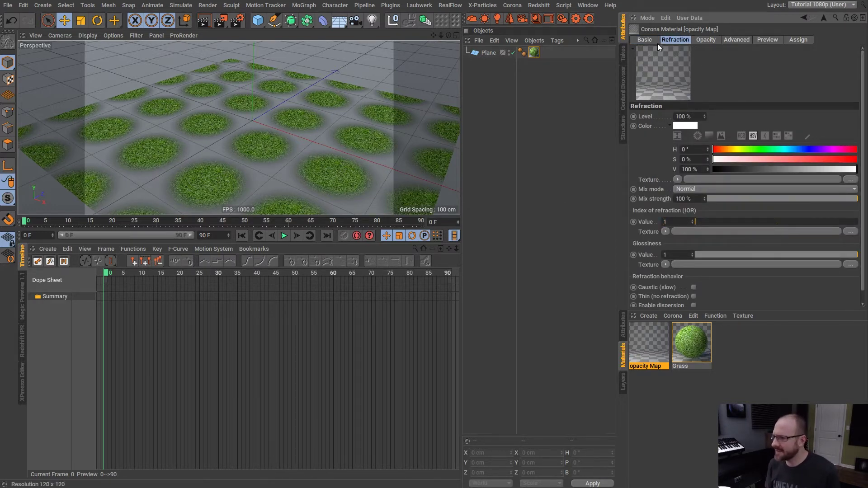
pyautogui.moveTo(659, 345); pyautogui.dragTo(493, 56)
# Start the Corona interactive render and add a Corona Sky, Sun and Camera.
pyautogui.click(503, 86)
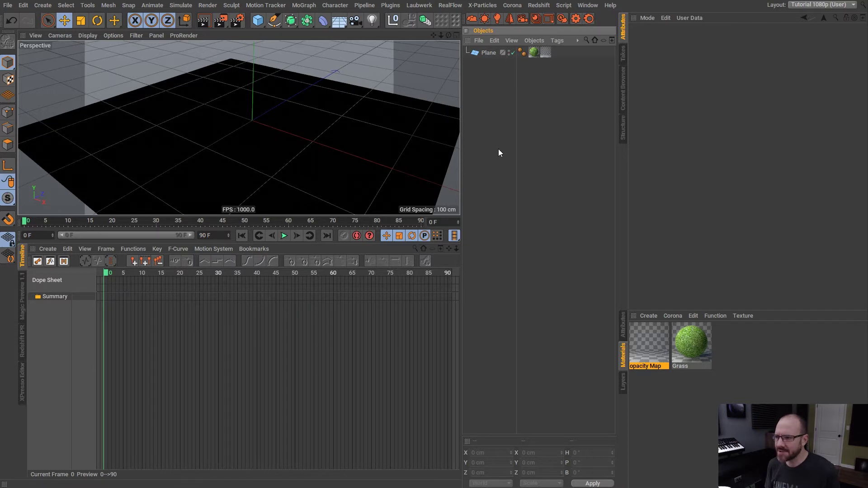
pyautogui.click(564, 18)
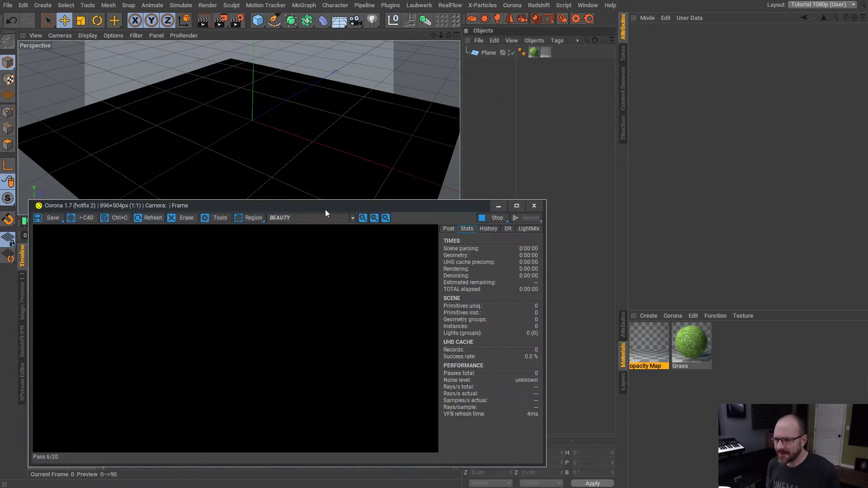
pyautogui.moveTo(327, 209); pyautogui.dragTo(322, 221)
pyautogui.click(472, 19)
pyautogui.click(484, 20)
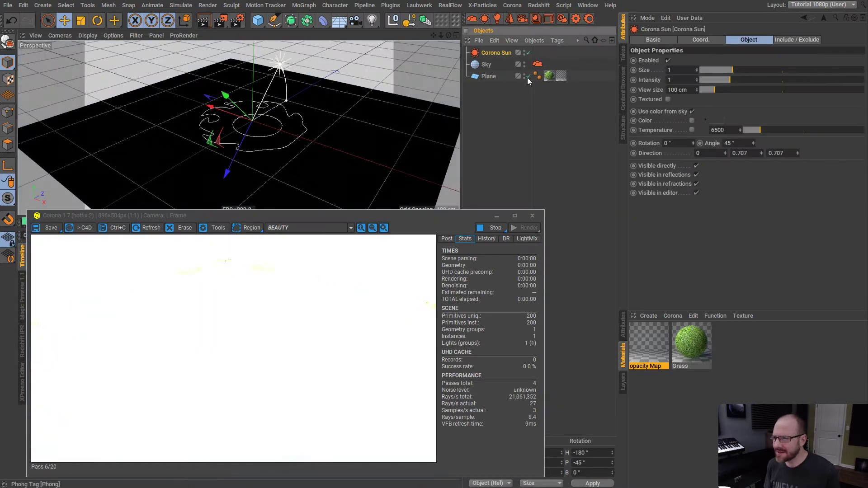
pyautogui.click(523, 21)
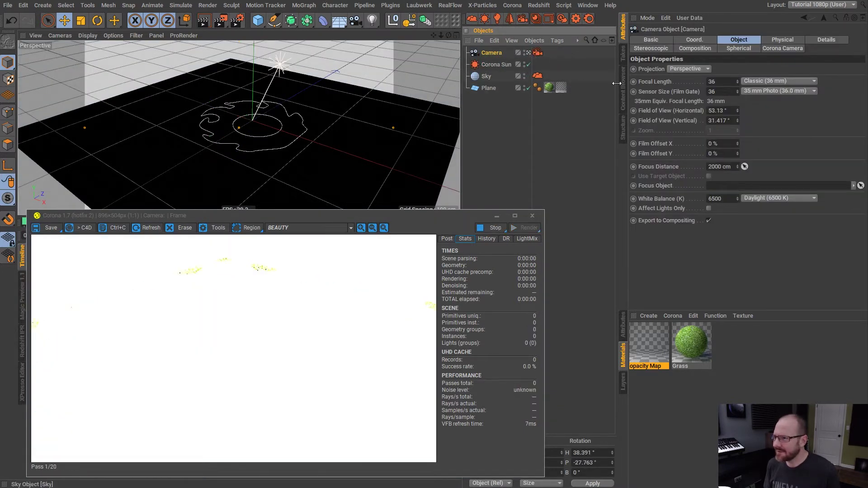
# Set the camera's Corona exposure to -5.5 EV and restart the interactive render.
pyautogui.click(538, 53)
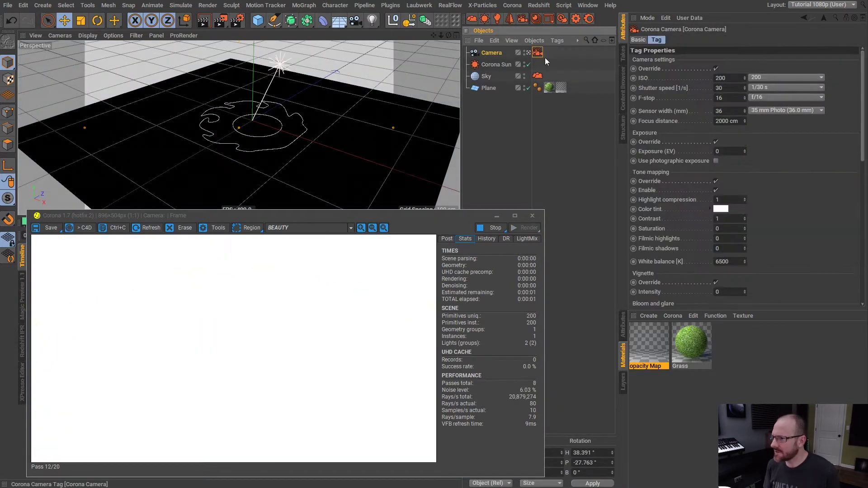
pyautogui.click(737, 152)
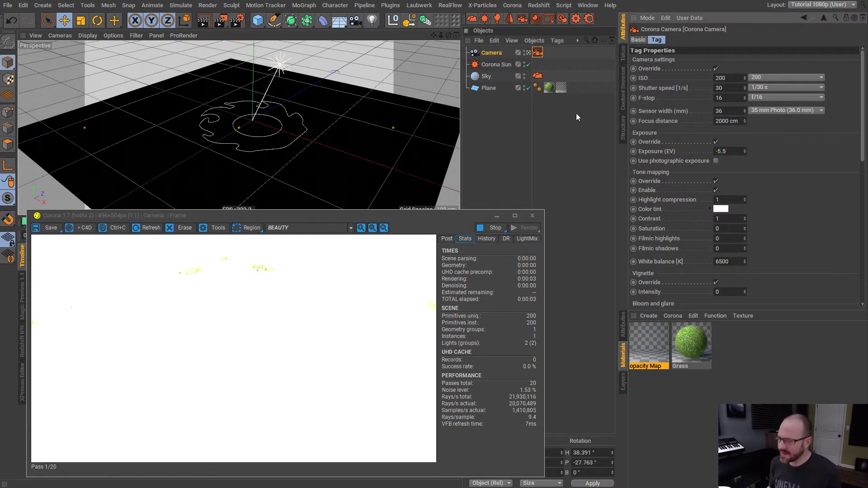
pyautogui.click(493, 228)
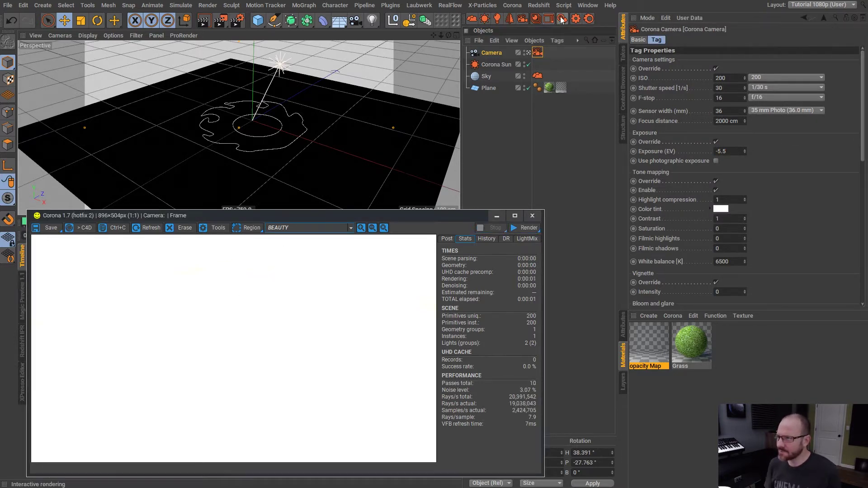
pyautogui.click(525, 227)
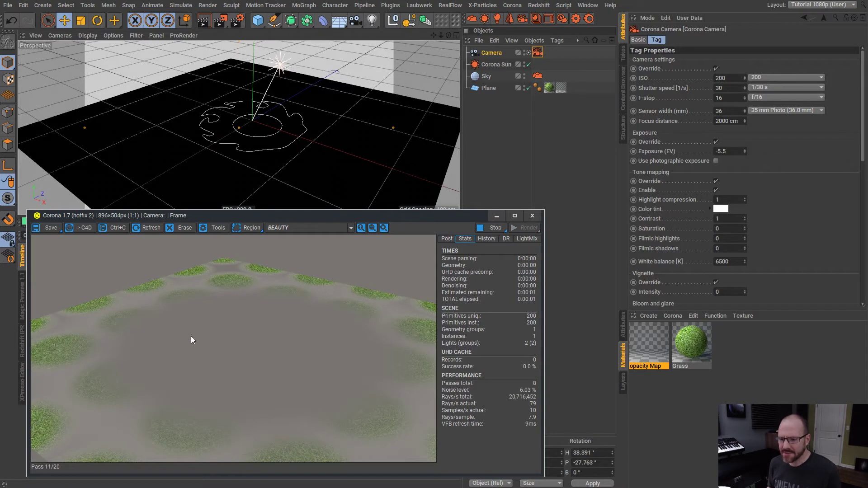
# Turn off the opacity channel on the Grass material.
pyautogui.click(512, 132)
pyautogui.click(691, 343)
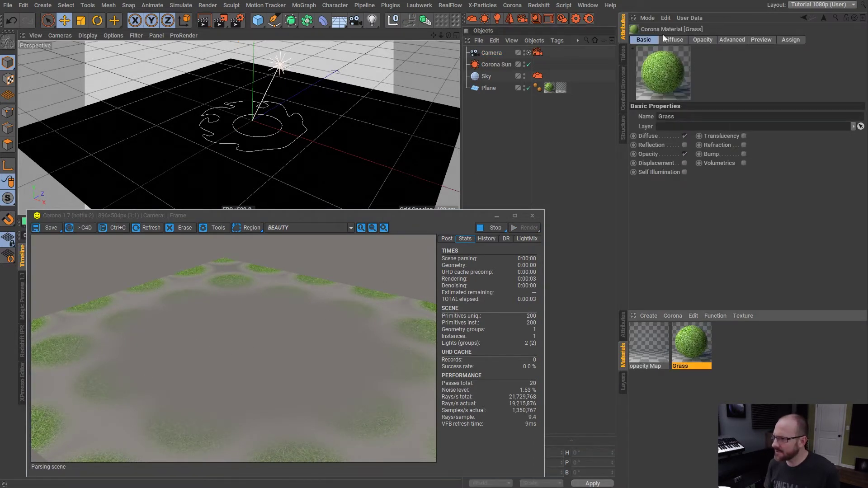
pyautogui.click(685, 154)
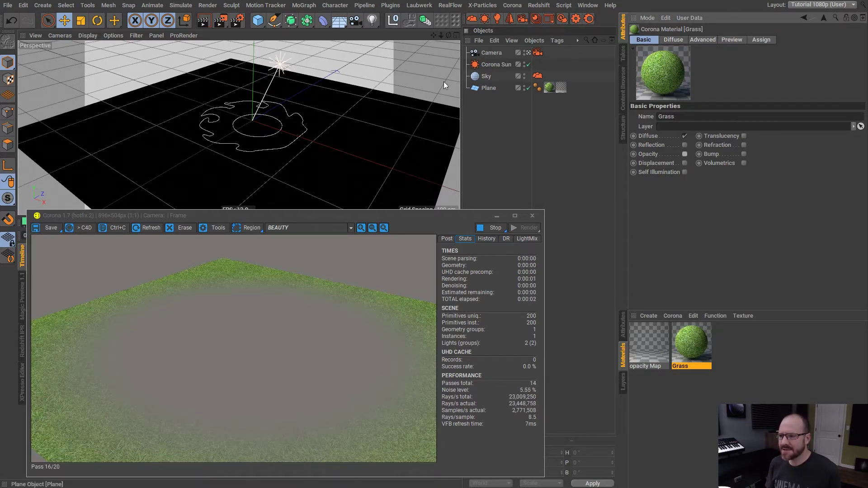
pyautogui.click(556, 110)
# Invert and soften the opacity Map gradient, then place opacity Map after Grass.
pyautogui.click(656, 357)
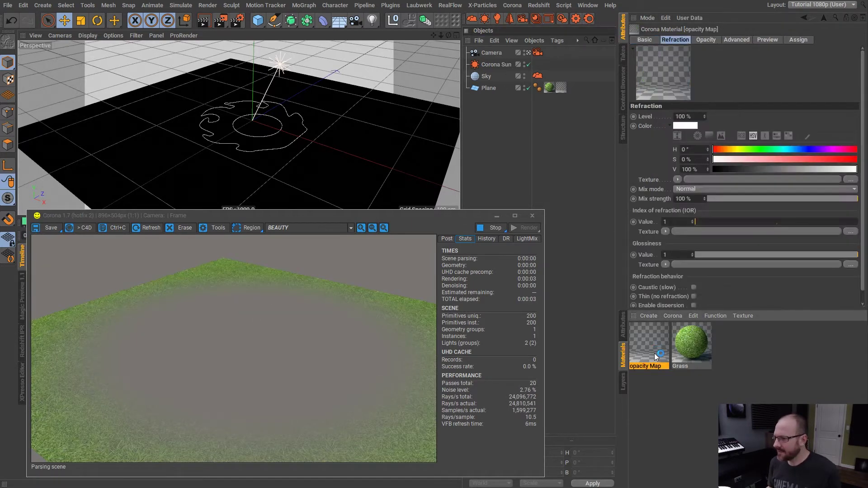
pyautogui.click(706, 40)
pyautogui.click(693, 176)
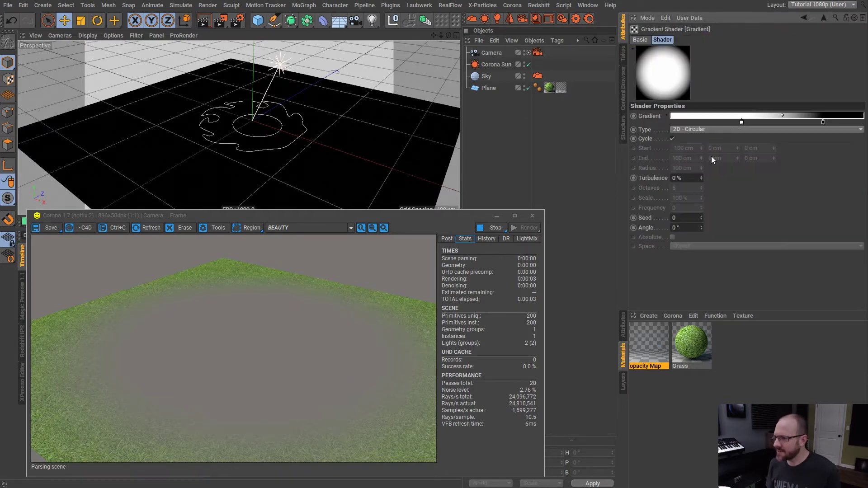
pyautogui.moveTo(743, 121)
pyautogui.mouseDown()
pyautogui.moveTo(838, 123)
pyautogui.moveTo(749, 122)
pyautogui.mouseUp()
pyautogui.moveTo(837, 121); pyautogui.dragTo(810, 123)
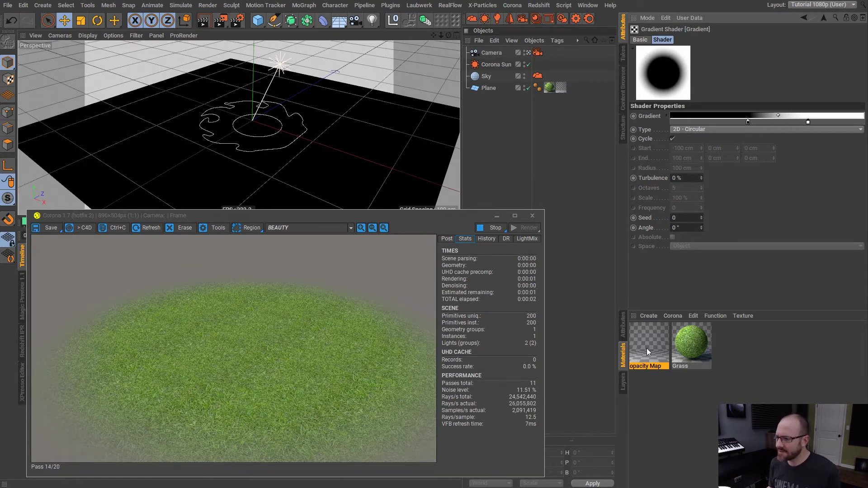
pyautogui.moveTo(647, 349); pyautogui.dragTo(718, 366)
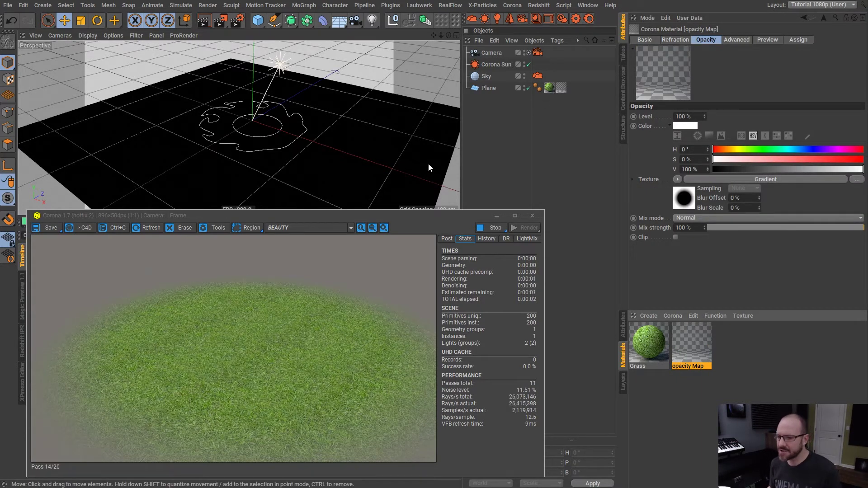
pyautogui.click(549, 87)
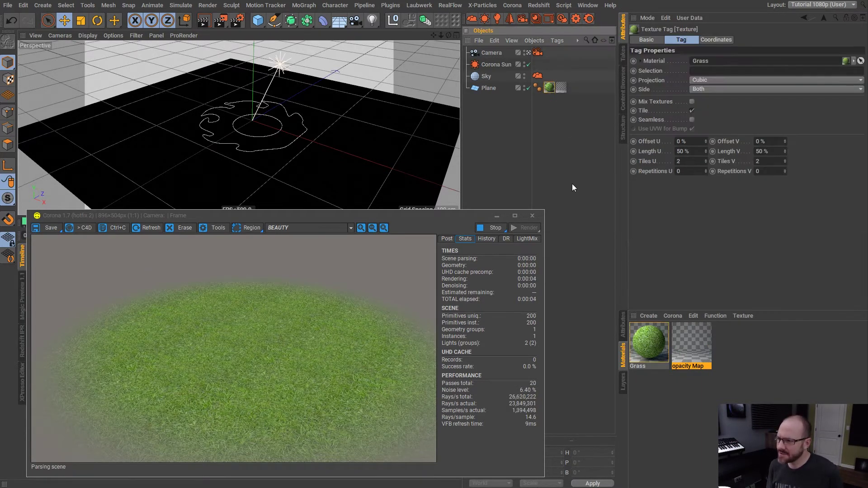
# Check the Plane's opacity Map texture tag and move the view closer to the plane.
pyautogui.click(538, 106)
pyautogui.click(560, 88)
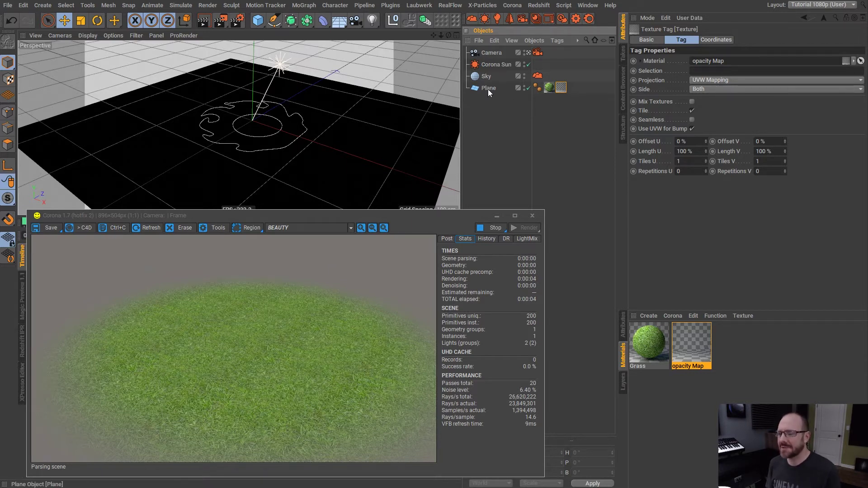
pyautogui.keyDown('alt'); pyautogui.moveTo(268, 115); pyautogui.dragTo(257, 115); pyautogui.keyUp('alt')
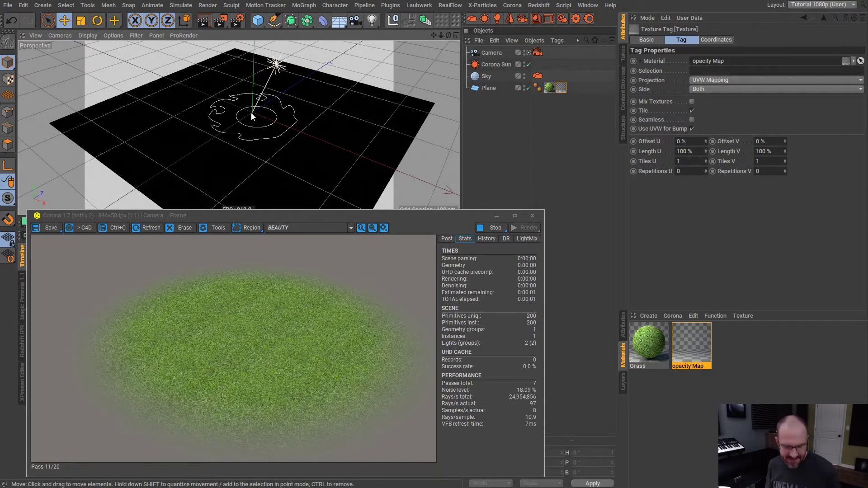
pyautogui.keyDown('alt'); pyautogui.moveTo(252, 112); pyautogui.dragTo(262, 116, button='right'); pyautogui.keyUp('alt')
# Add a 50 cm sphere on the grass plane and start a new Corona material.
pyautogui.click(258, 20)
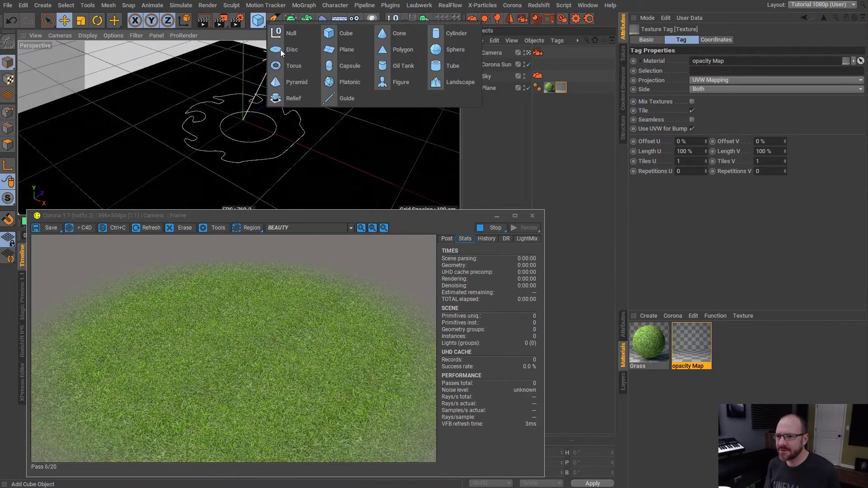
pyautogui.click(450, 50)
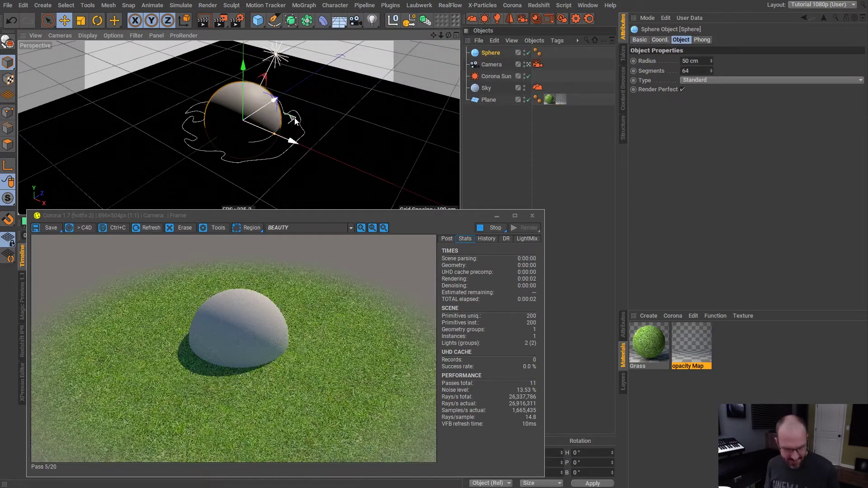
pyautogui.moveTo(260, 112)
pyautogui.keyDown('alt'); pyautogui.mouseDown()
pyautogui.moveTo(267, 125)
pyautogui.moveTo(264, 113)
pyautogui.mouseUp(); pyautogui.keyUp('alt')
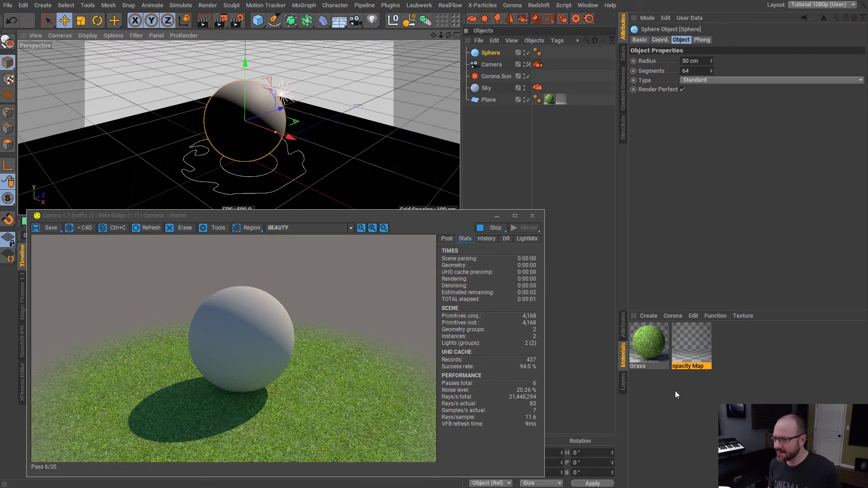
pyautogui.click(739, 348)
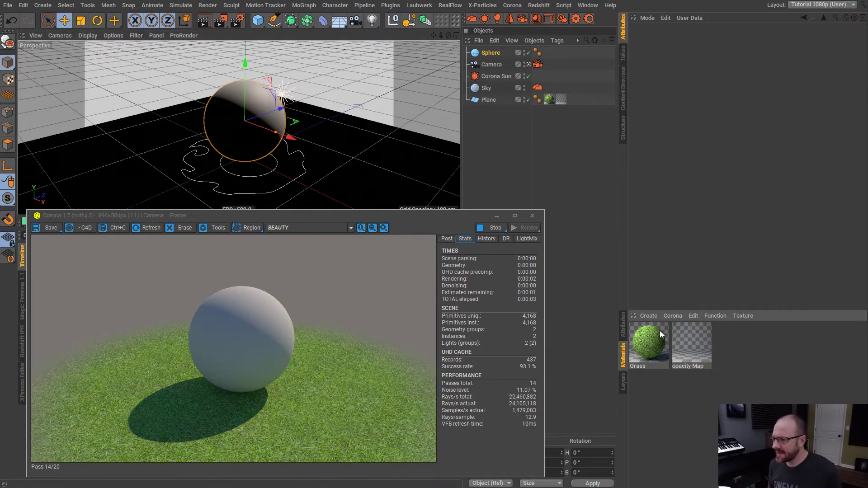
pyautogui.click(673, 316)
# Create a new Corona material and apply it to the sphere.
pyautogui.click(692, 331)
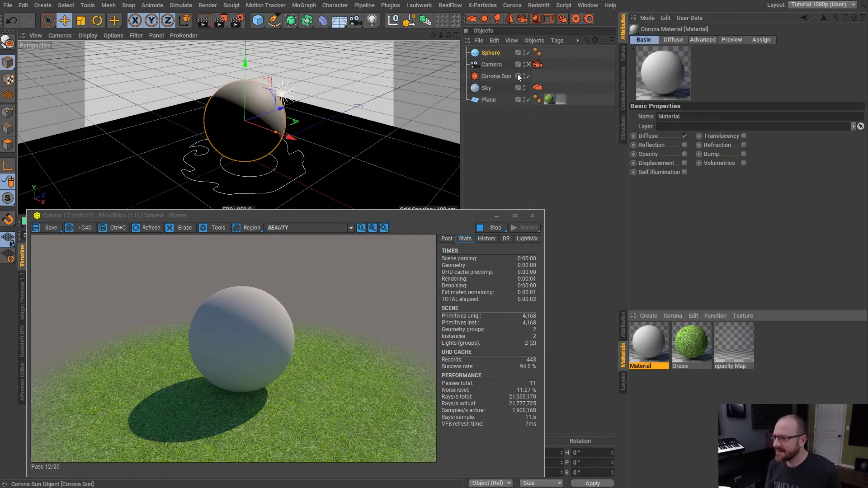
pyautogui.moveTo(648, 341); pyautogui.dragTo(497, 54)
pyautogui.click(651, 346)
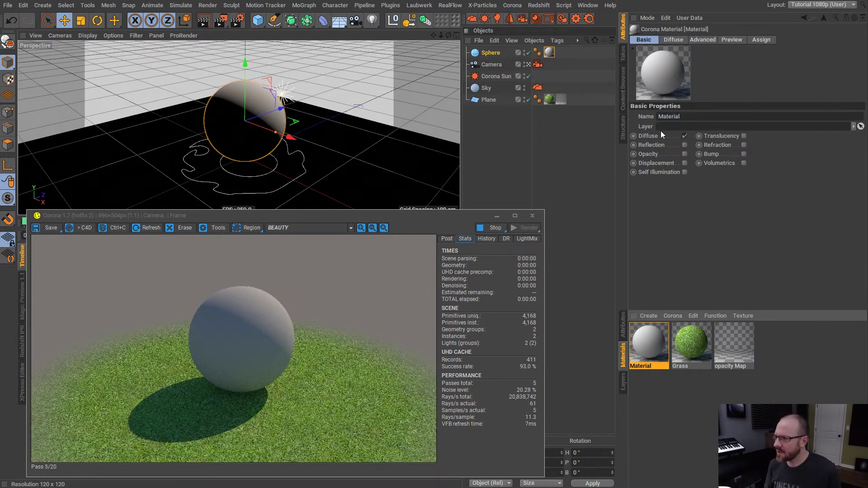
# Make the material blue (hue about 206°, higher saturation) with reflection enabled.
pyautogui.click(674, 39)
pyautogui.click(798, 149)
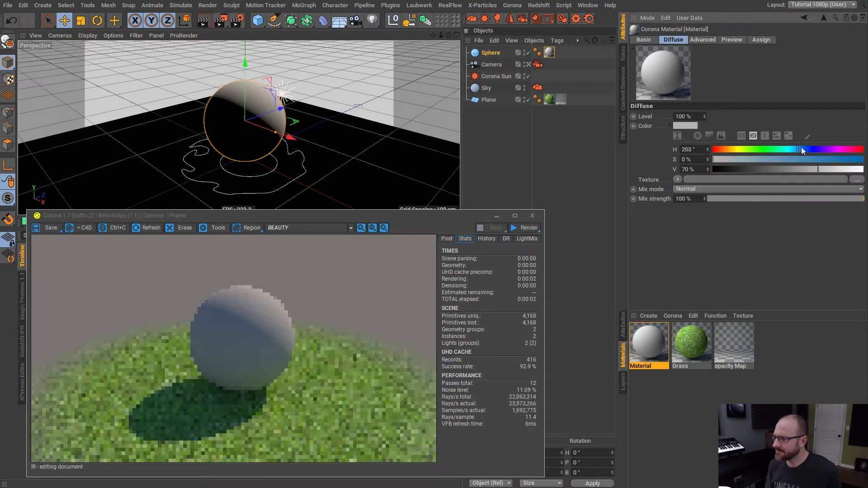
pyautogui.click(824, 160)
pyautogui.click(642, 40)
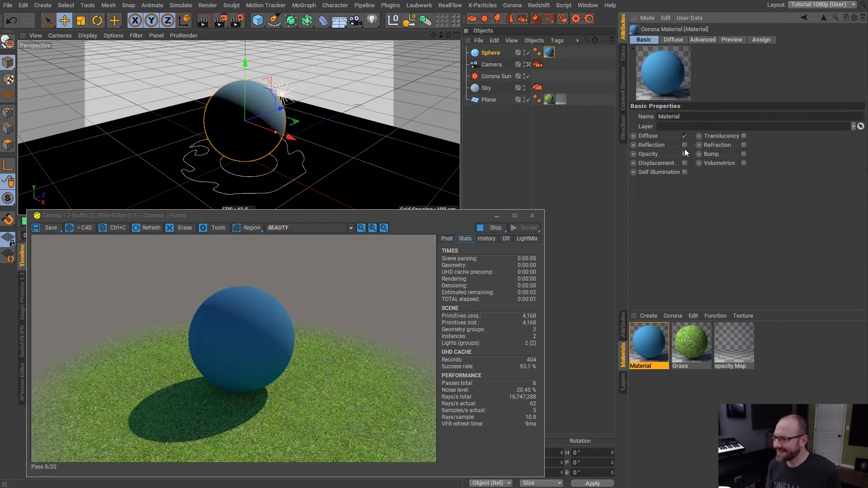
pyautogui.click(685, 145)
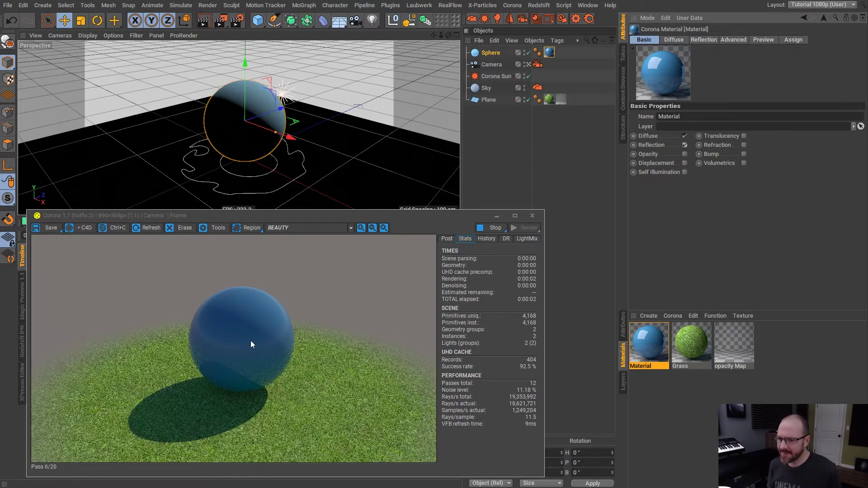
pyautogui.keyDown('alt'); pyautogui.moveTo(264, 108); pyautogui.dragTo(287, 105); pyautogui.keyUp('alt')
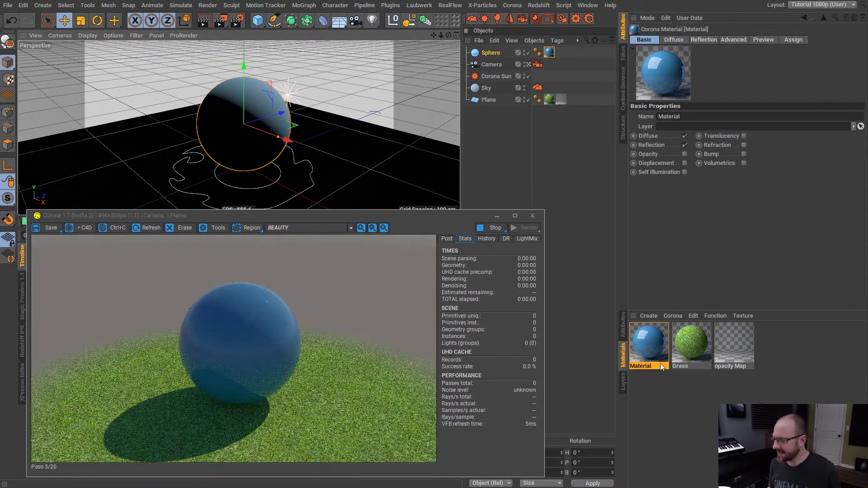
# Duplicate the blue material and make the copy light grey (S 0%, V 88%).
pyautogui.click(661, 350)
pyautogui.hotkey('ctrl', 'c')
pyautogui.hotkey('ctrl', 'v')
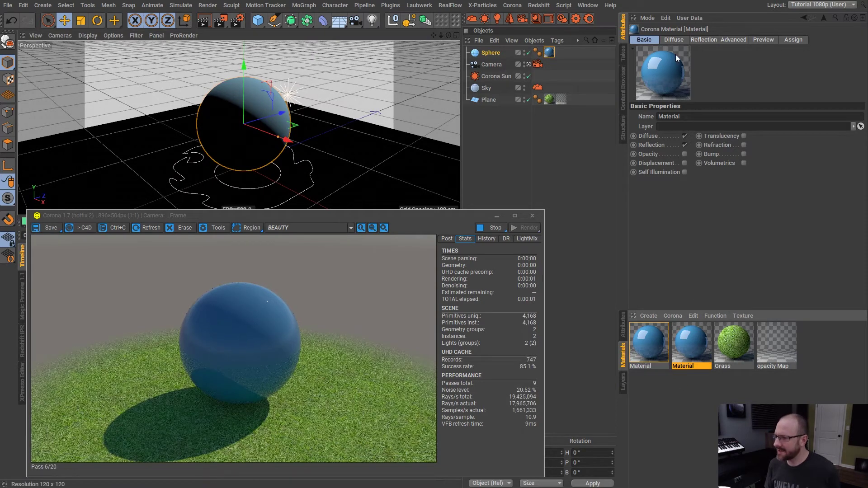
pyautogui.click(674, 39)
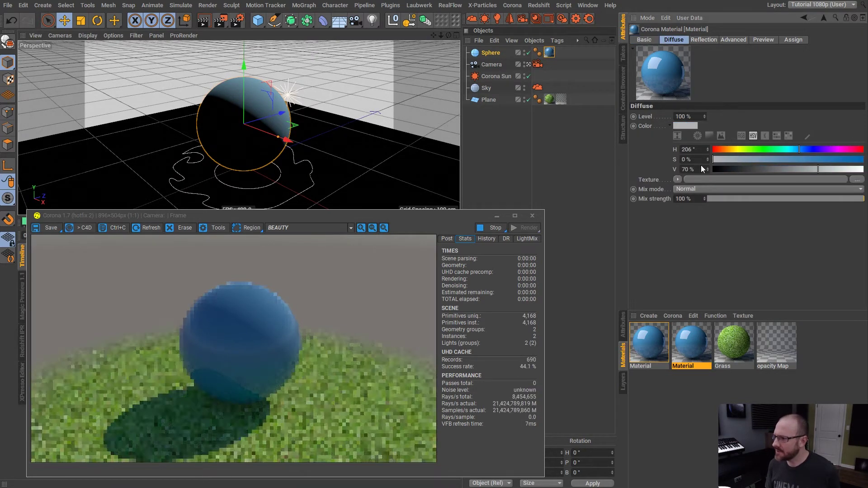
pyautogui.moveTo(814, 160); pyautogui.dragTo(846, 170)
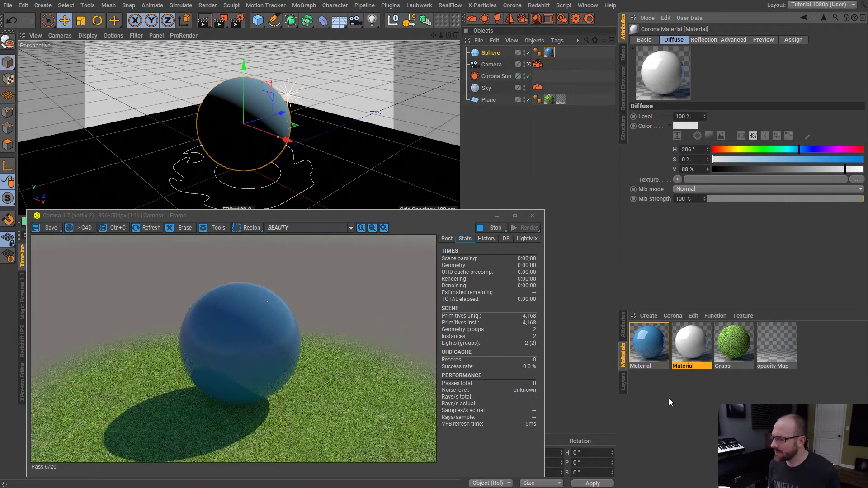
pyautogui.click(702, 40)
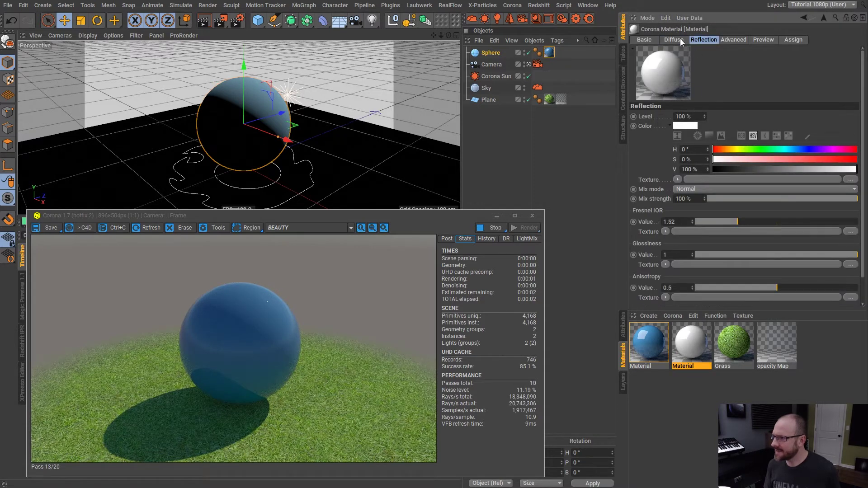
pyautogui.click(644, 39)
# Enable opacity on the copy and load superman-logo.png as its opacity texture.
pyautogui.click(685, 154)
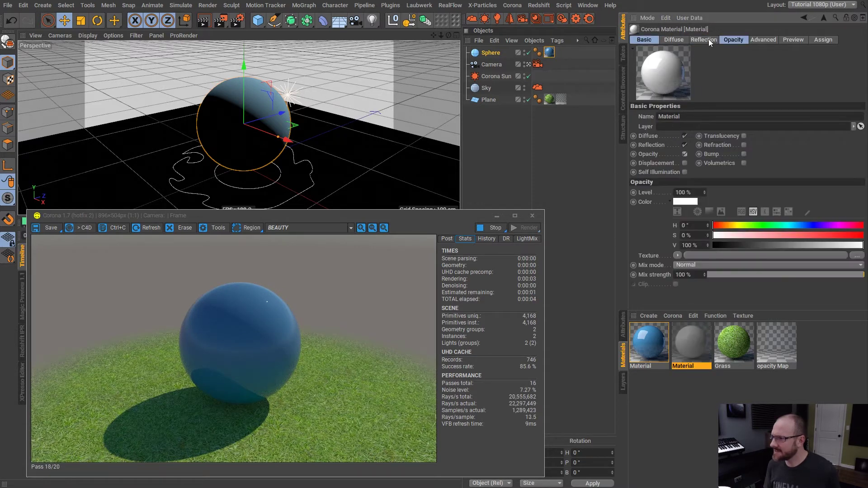
pyautogui.click(733, 40)
pyautogui.click(677, 180)
pyautogui.press('Escape')
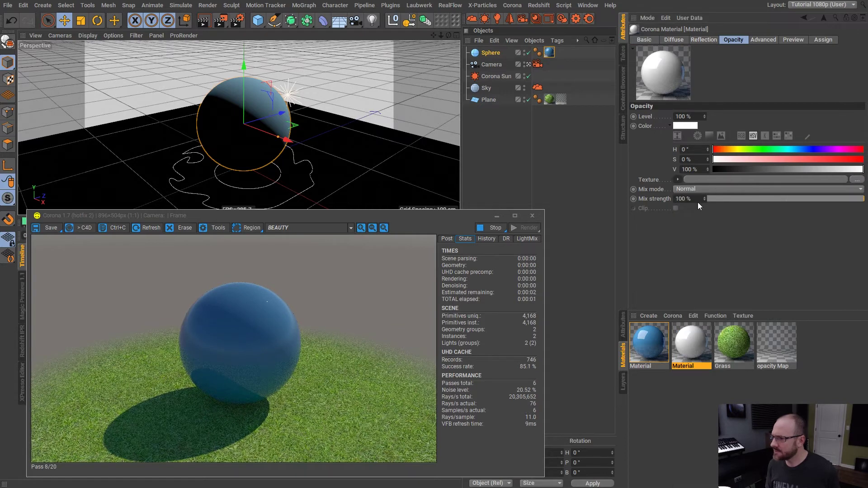
pyautogui.click(278, 114)
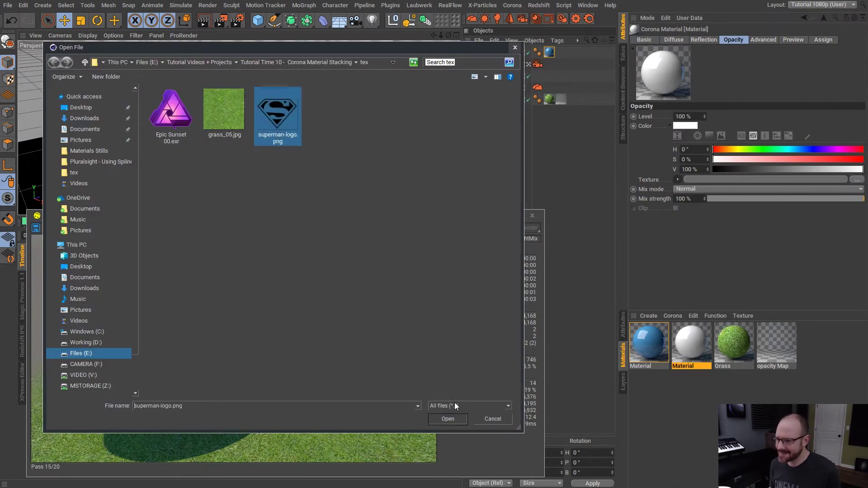
pyautogui.click(451, 419)
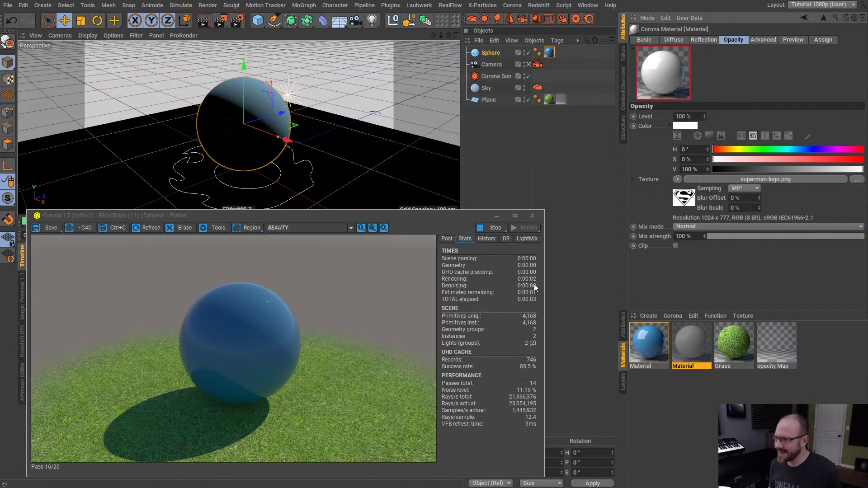
# Invert the logo image by setting Black Point 1 and White Point 0.
pyautogui.click(684, 179)
pyautogui.write('1')
pyautogui.press('Return')
pyautogui.press('Tab')
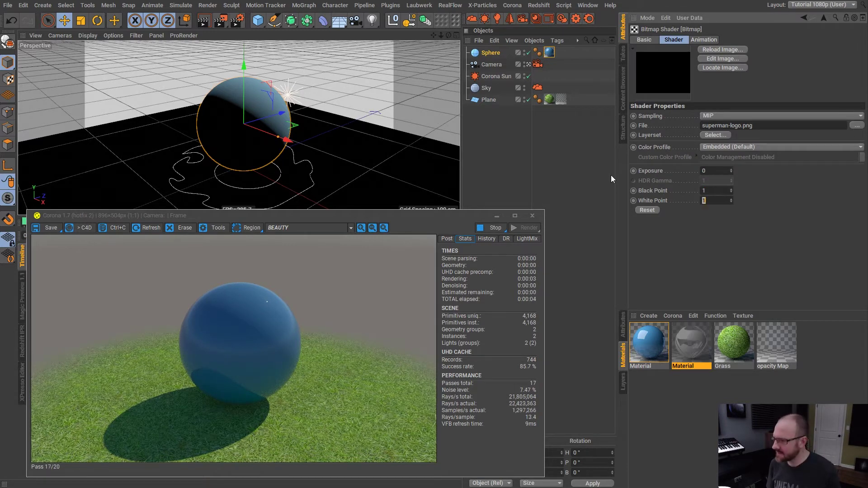
pyautogui.write('0')
pyautogui.press('Return')
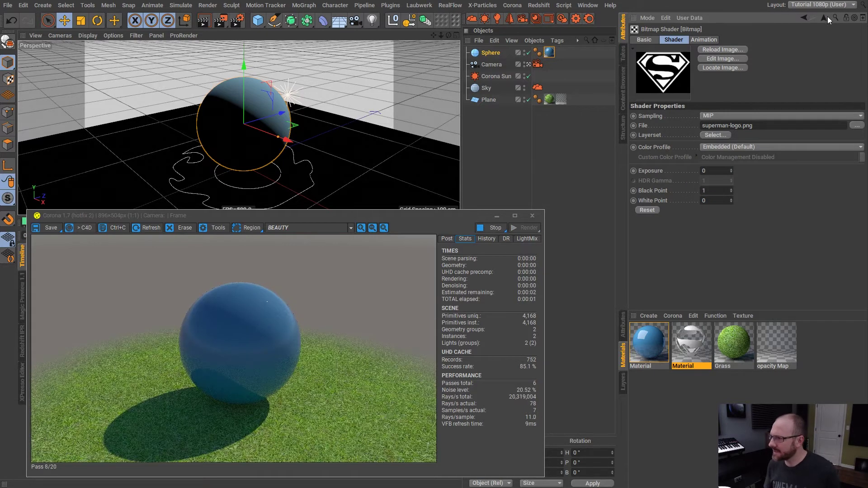
pyautogui.hotkey('ctrl', 'd')
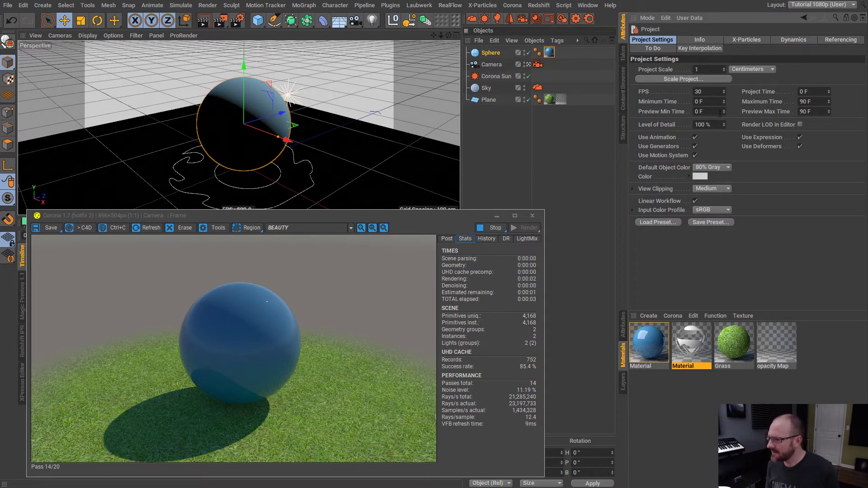
pyautogui.click(695, 348)
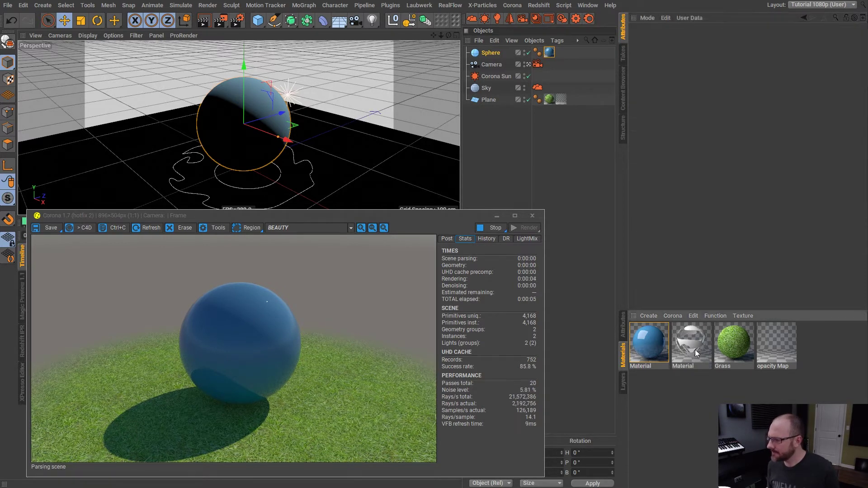
# Drop the logo material onto the sphere over the blue one and select its new texture tag.
pyautogui.moveTo(693, 346); pyautogui.dragTo(503, 53)
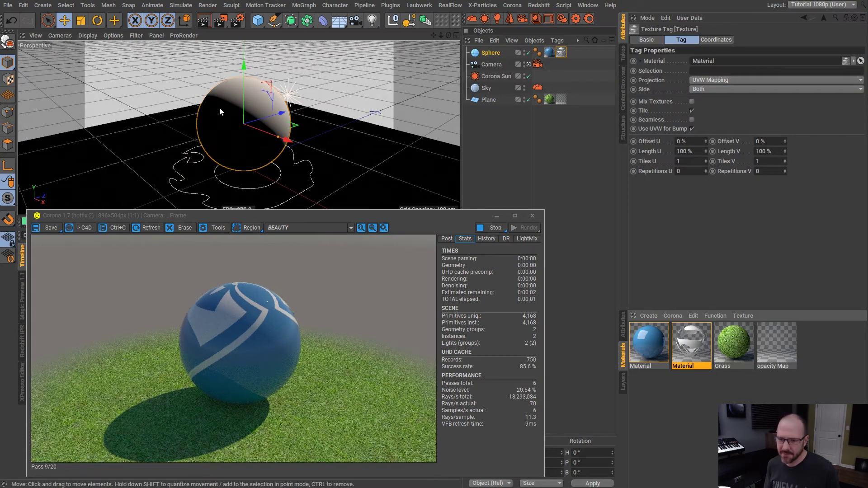
pyautogui.keyDown('alt'); pyautogui.moveTo(231, 100); pyautogui.dragTo(354, 95); pyautogui.keyUp('alt')
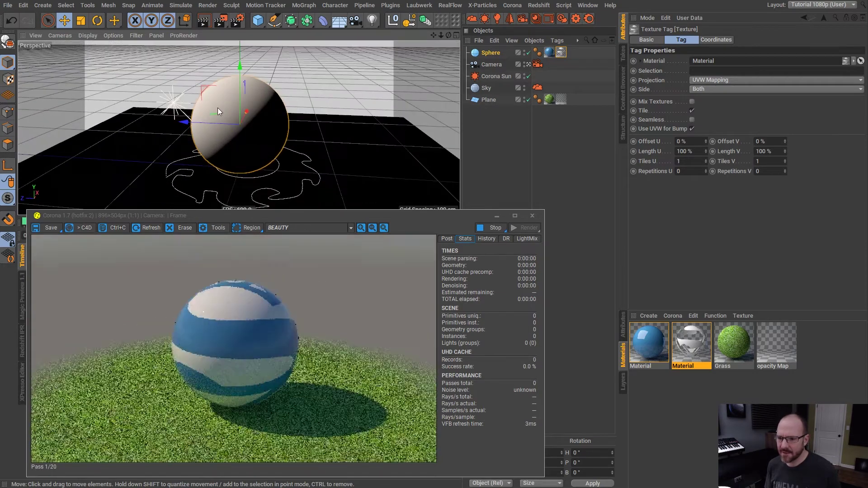
pyautogui.keyDown('alt'); pyautogui.moveTo(218, 107); pyautogui.dragTo(271, 109); pyautogui.keyUp('alt')
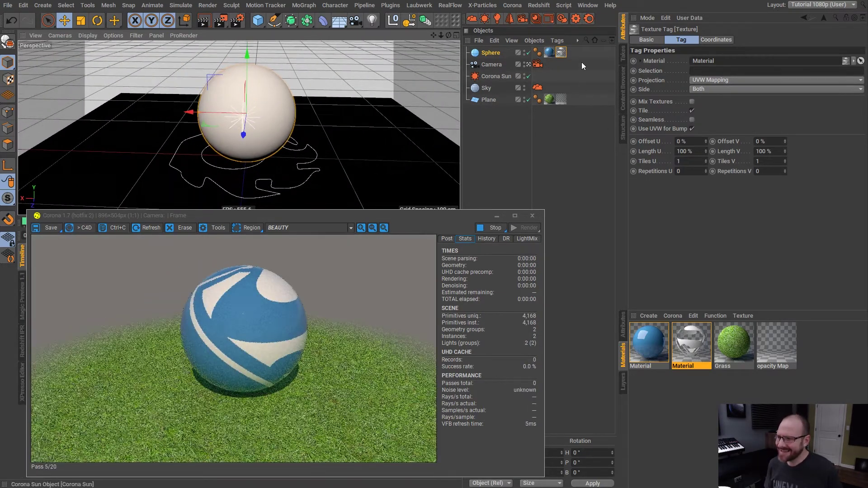
pyautogui.click(582, 57)
pyautogui.click(562, 53)
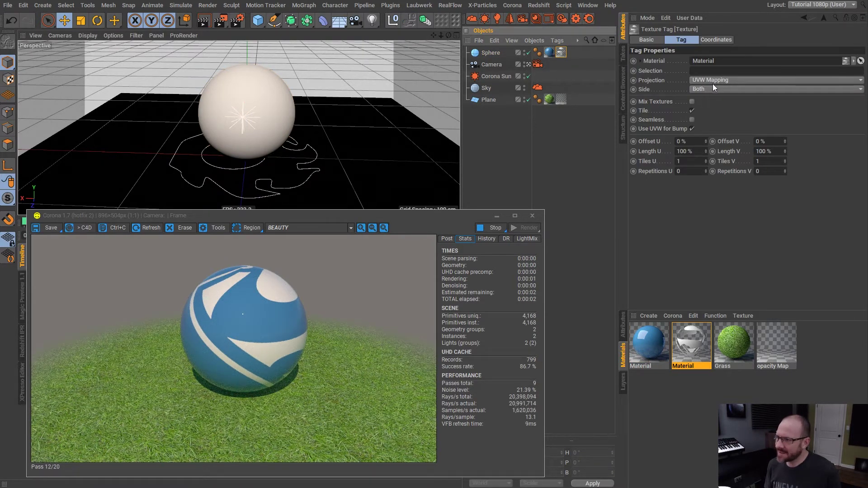
# Add a second camera and set the logo tag's projection to Camera Mapping with Camera.1.
pyautogui.click(355, 21)
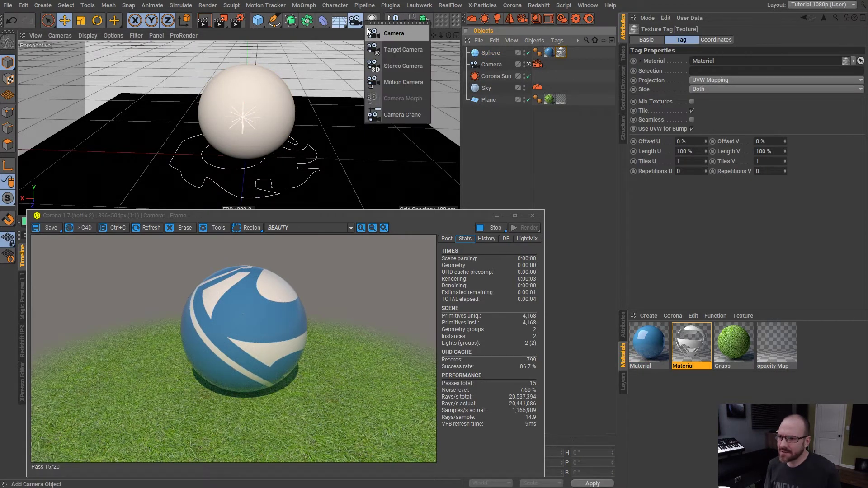
pyautogui.click(404, 34)
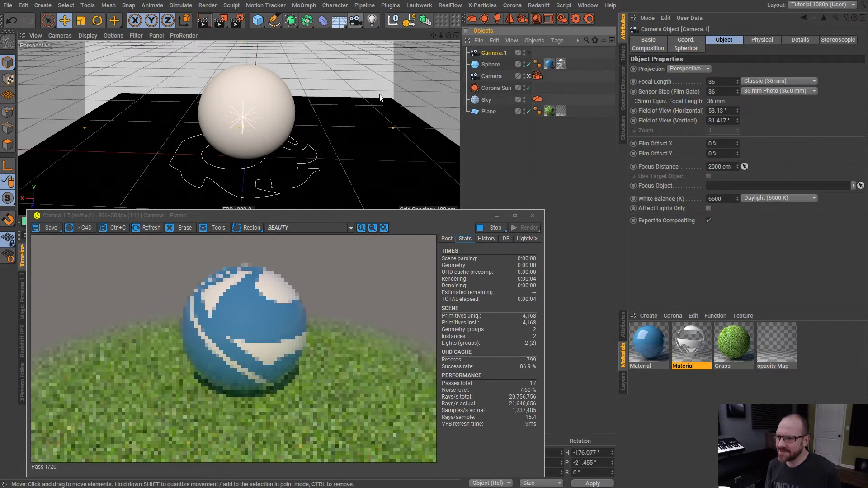
pyautogui.click(561, 65)
pyautogui.click(708, 80)
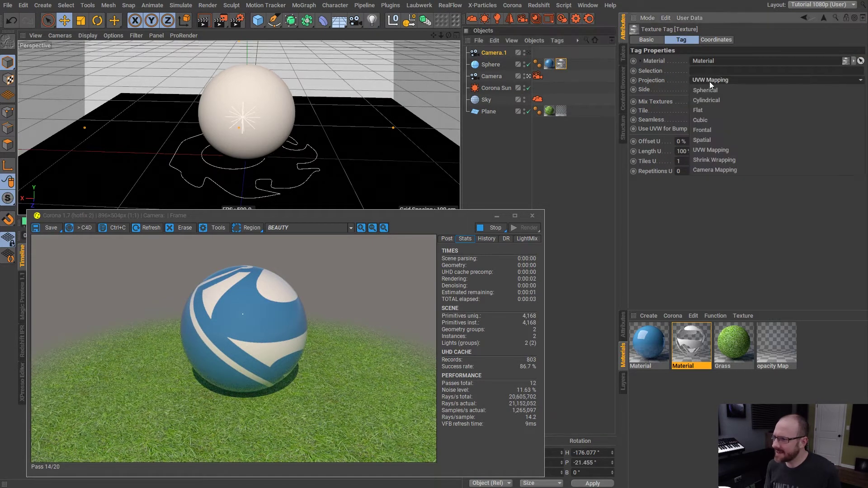
pyautogui.click(706, 170)
pyautogui.moveTo(499, 57); pyautogui.dragTo(719, 103)
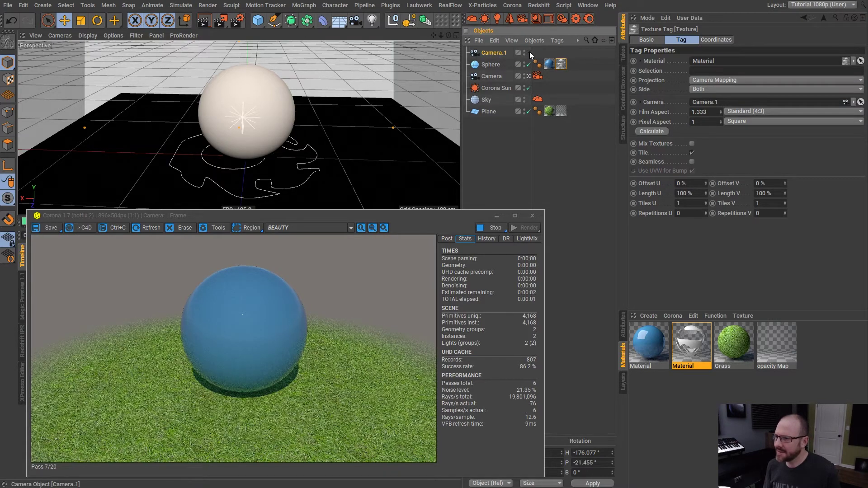
# Frame the sphere through Camera.1, then return to the editor camera.
pyautogui.keyDown('alt'); pyautogui.moveTo(262, 102); pyautogui.dragTo(245, 97); pyautogui.keyUp('alt')
pyautogui.moveTo(246, 97)
pyautogui.keyDown('alt'); pyautogui.mouseDown(button='right')
pyautogui.moveTo(269, 105)
pyautogui.moveTo(254, 108)
pyautogui.mouseUp(button='right'); pyautogui.keyUp('alt')
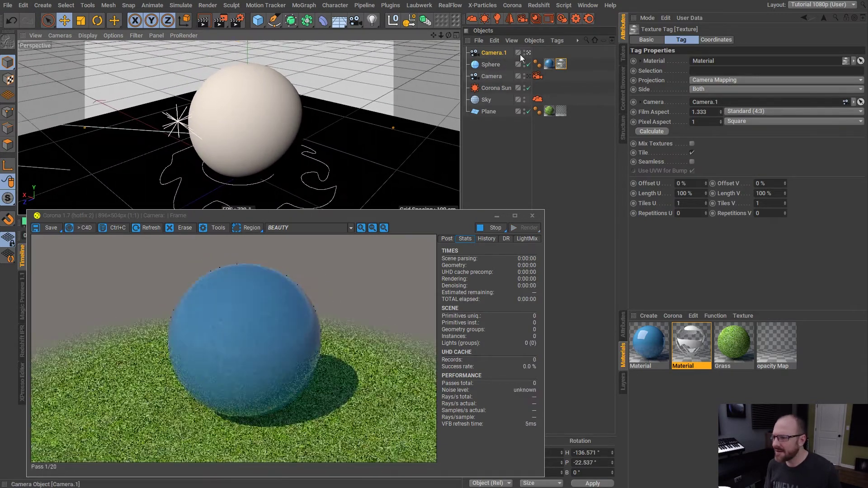
pyautogui.click(527, 53)
pyautogui.click(503, 147)
pyautogui.keyDown('alt'); pyautogui.moveTo(242, 79); pyautogui.dragTo(222, 137); pyautogui.keyUp('alt')
# Rename Camera.1 to 'Mapping' and adjust the viewport angle.
pyautogui.doubleClick(493, 52)
pyautogui.write('Mapping')
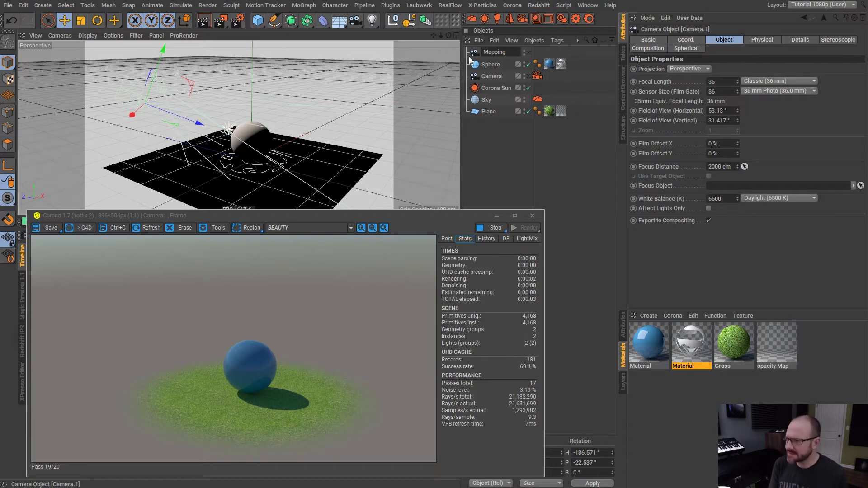
pyautogui.press('Return')
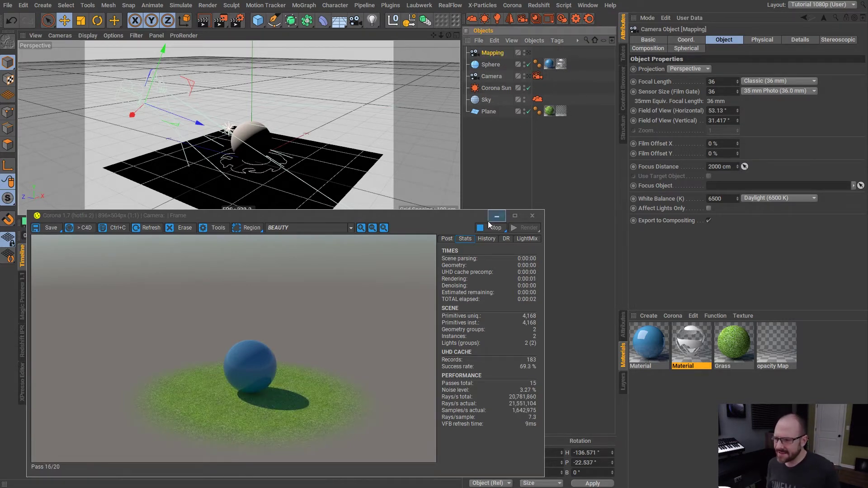
pyautogui.scroll(5, 255, 123)
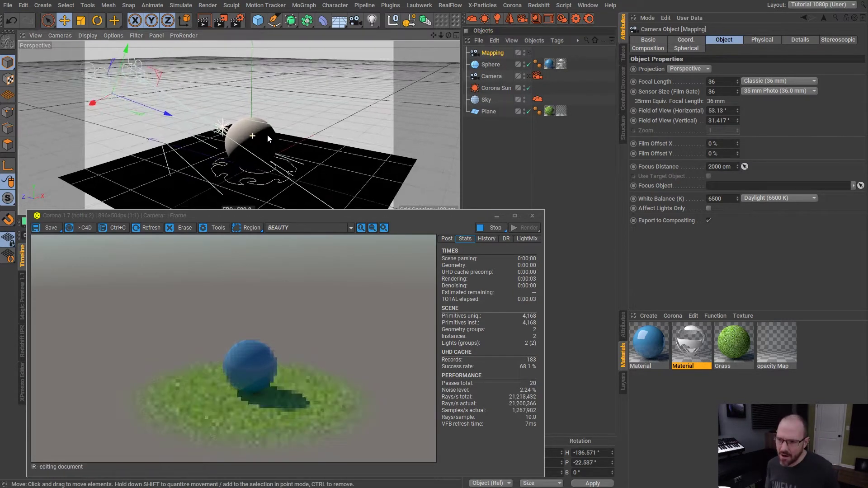
pyautogui.keyDown('alt'); pyautogui.moveTo(238, 132); pyautogui.dragTo(435, 118); pyautogui.keyUp('alt')
pyautogui.hotkey('ctrl', 'shift', 'z')
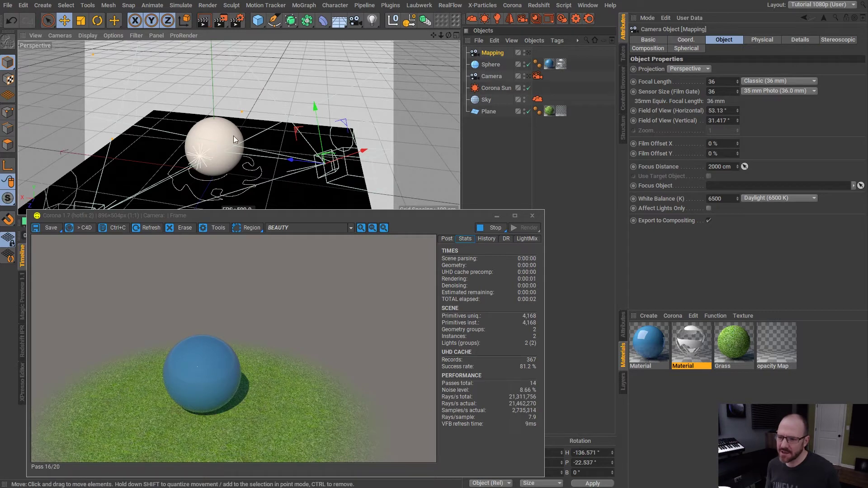
pyautogui.scroll(3, 223, 139)
pyautogui.scroll(-2, 216, 143)
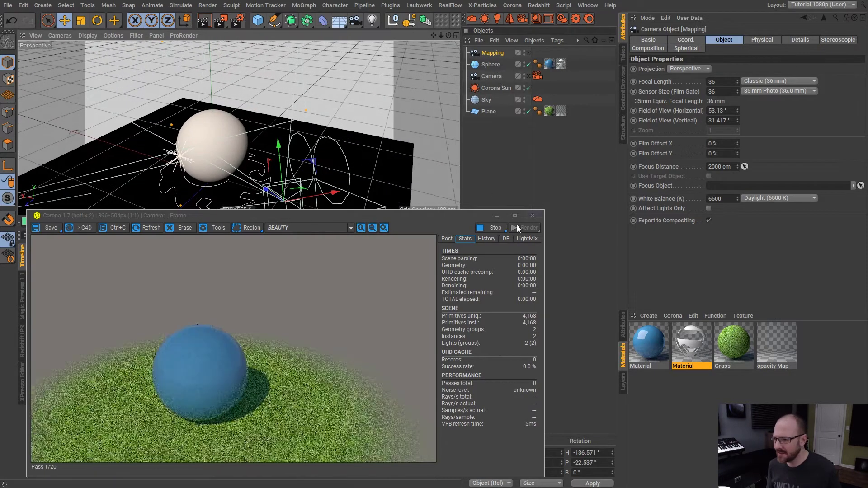
# Close the interactive render window and render the scene to the Picture Viewer.
pyautogui.click(532, 215)
pyautogui.click(495, 193)
pyautogui.hotkey('shift', 'r')
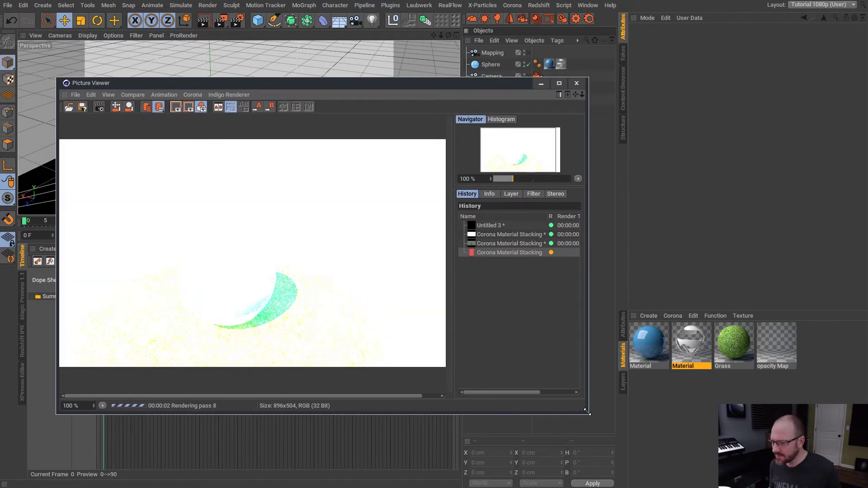
pyautogui.moveTo(587, 413); pyautogui.dragTo(652, 446)
# Set Corona post-process Exposure to -5.5, then close the viewer and stop rendering.
pyautogui.click(194, 95)
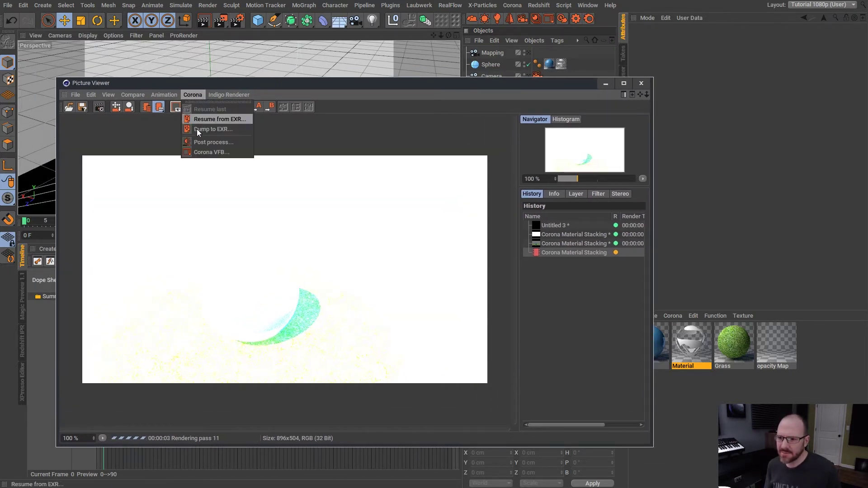
pyautogui.click(213, 142)
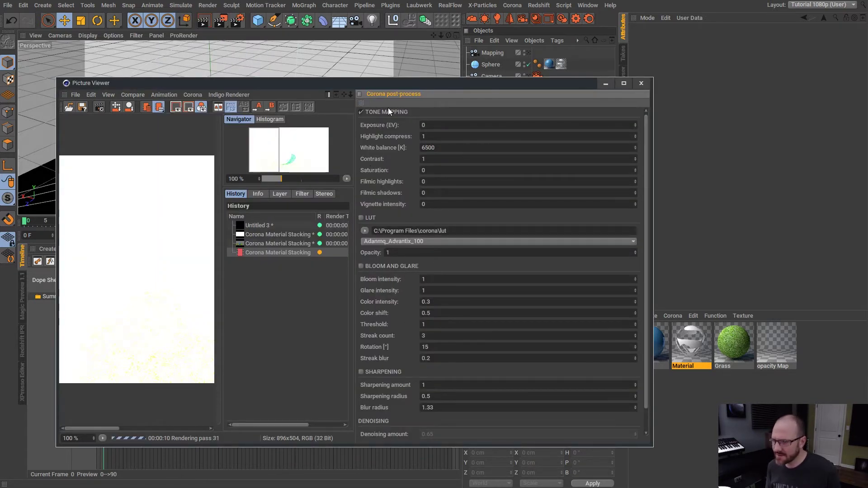
pyautogui.click(423, 125)
pyautogui.write('-5.5')
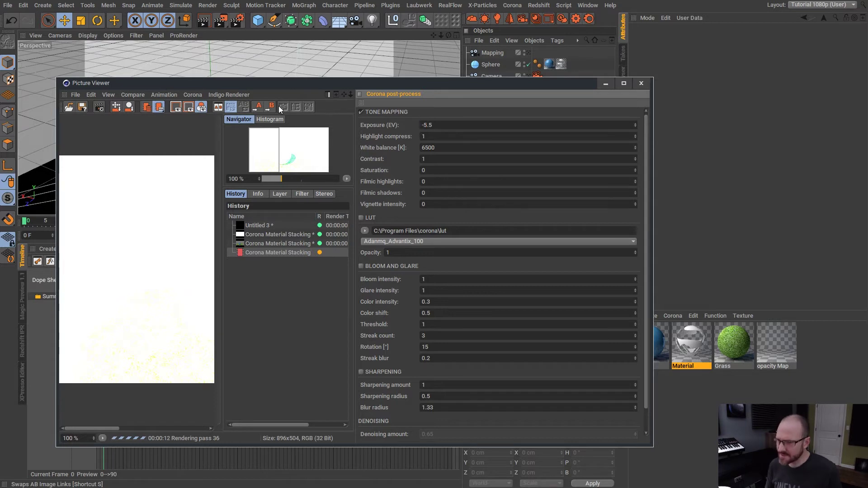
pyautogui.press('Return')
pyautogui.moveTo(355, 140); pyautogui.dragTo(524, 140)
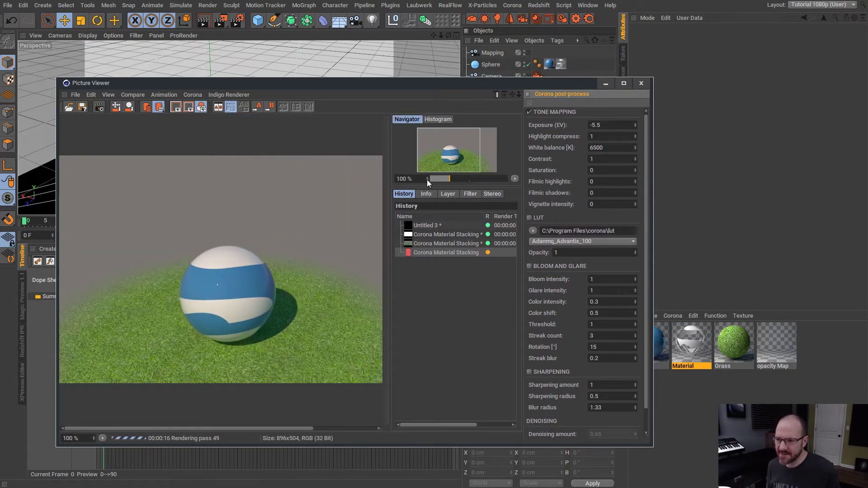
pyautogui.click(641, 83)
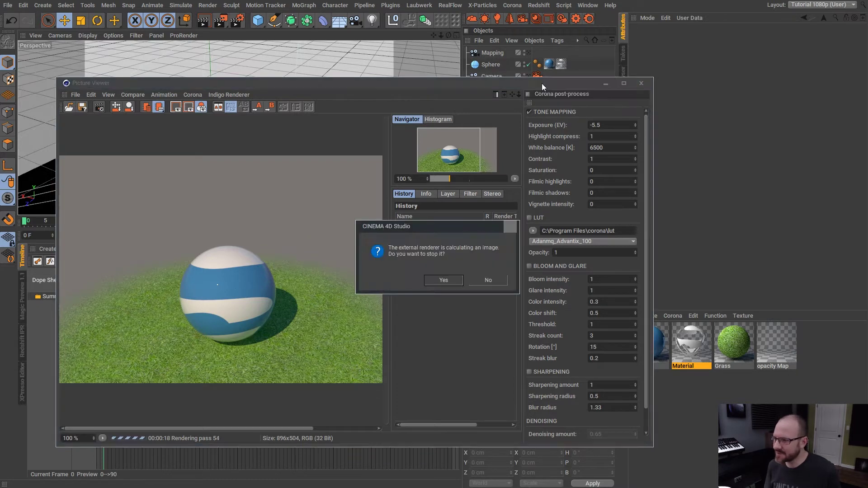
pyautogui.click(445, 281)
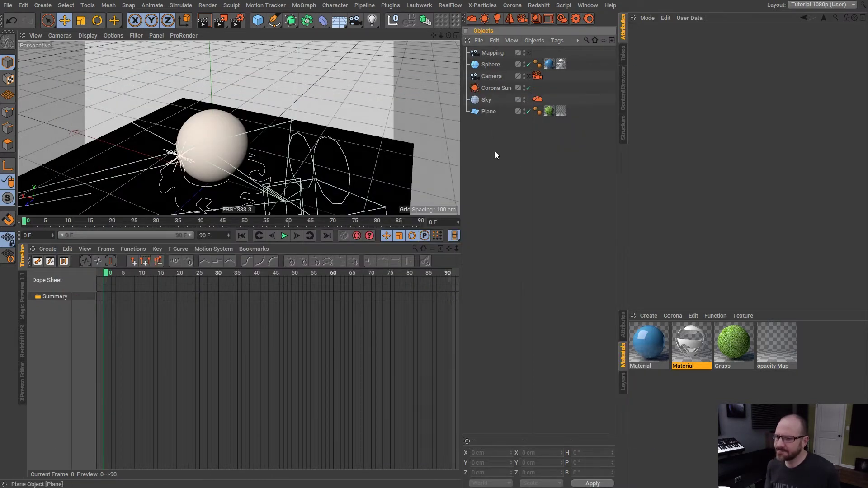
# Turn on the Magic Preview live render in the bottom panel.
pyautogui.click(21, 296)
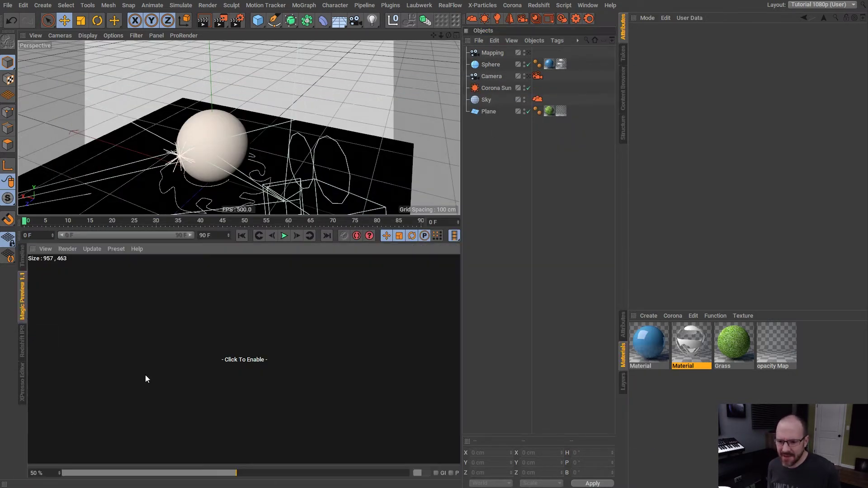
pyautogui.click(227, 360)
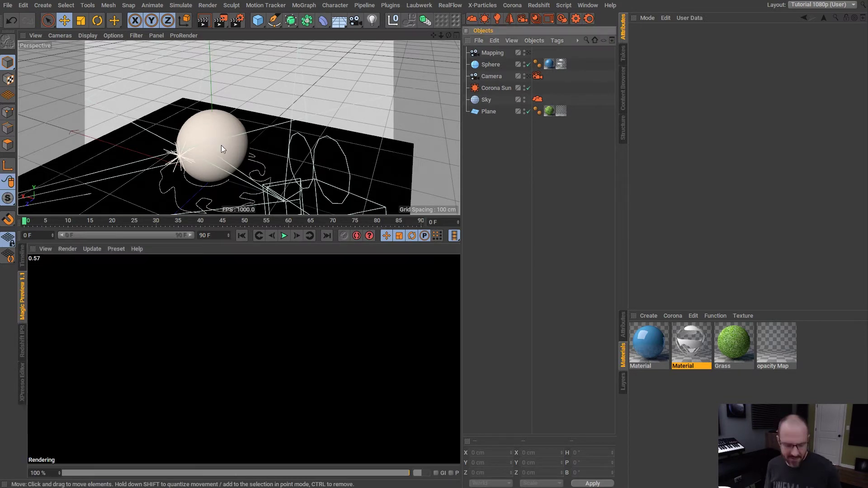
pyautogui.keyDown('alt'); pyautogui.moveTo(232, 146); pyautogui.dragTo(253, 145); pyautogui.keyUp('alt')
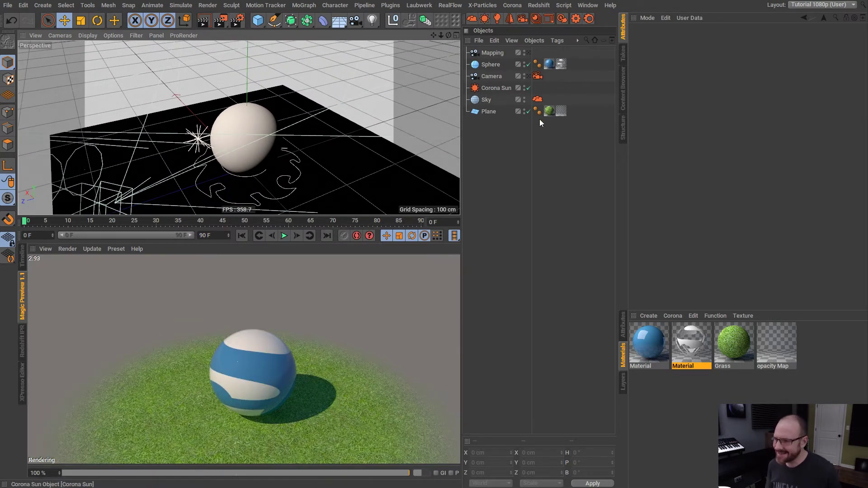
pyautogui.keyDown('alt'); pyautogui.moveTo(297, 139); pyautogui.dragTo(259, 132); pyautogui.keyUp('alt')
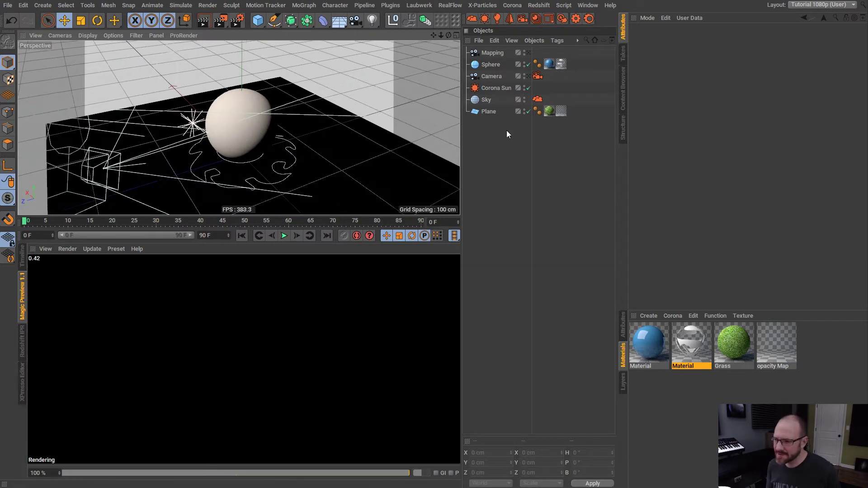
# Inspect the logo projection through the Mapping camera, then return to the editor perspective.
pyautogui.click(561, 64)
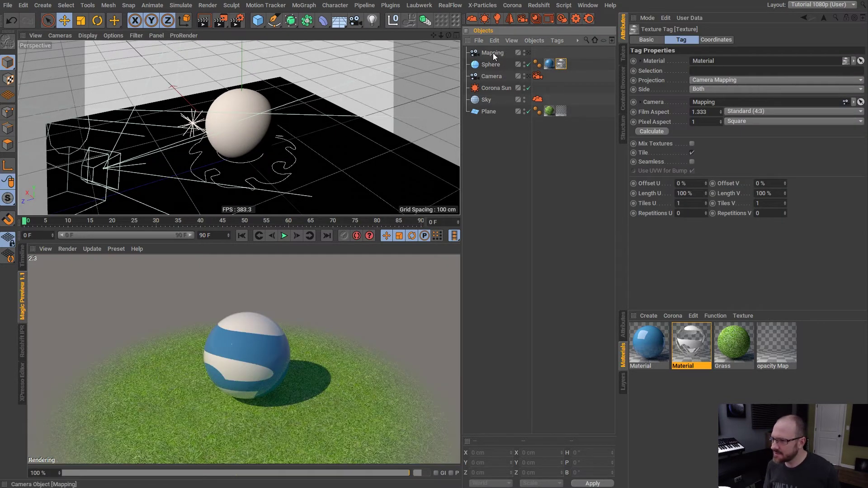
pyautogui.click(528, 52)
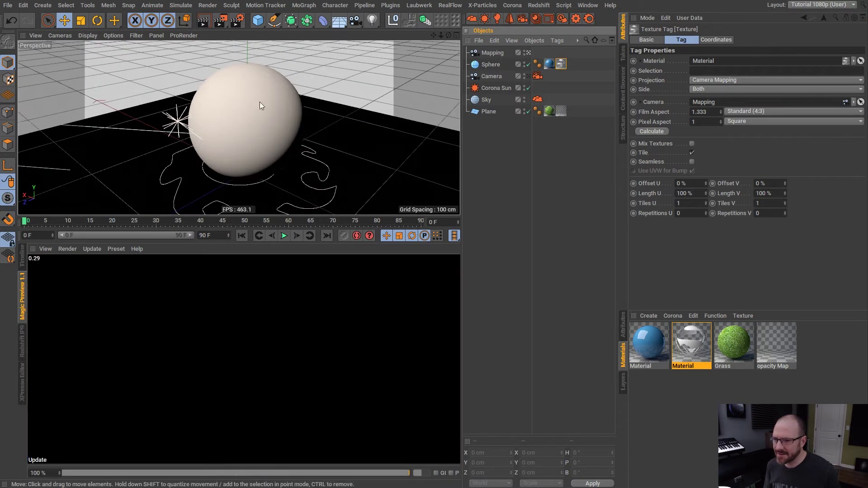
pyautogui.scroll(-5, 247, 121)
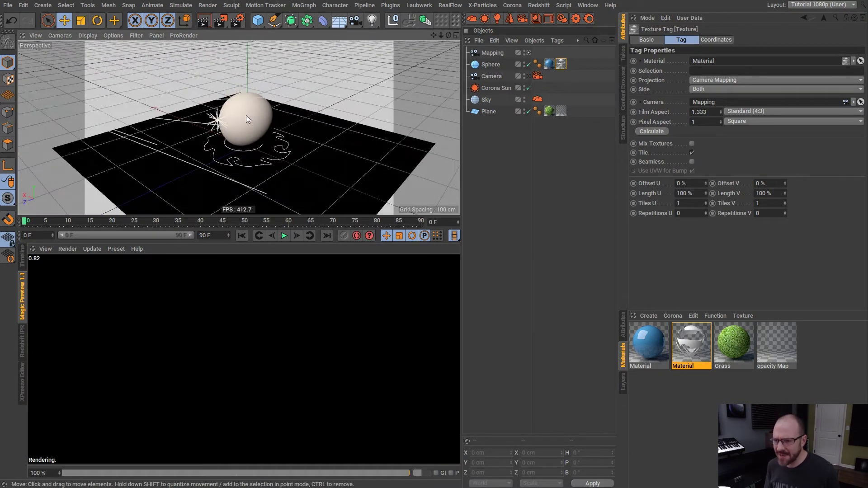
pyautogui.scroll(6, 246, 117)
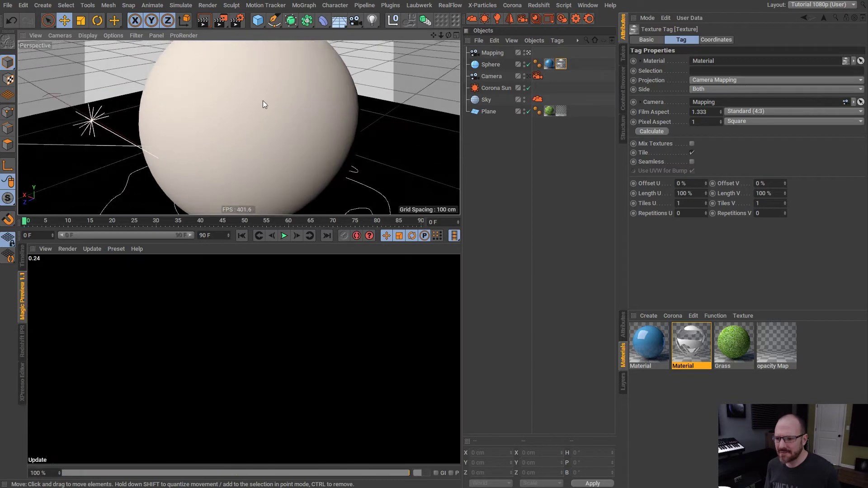
pyautogui.scroll(3, 253, 102)
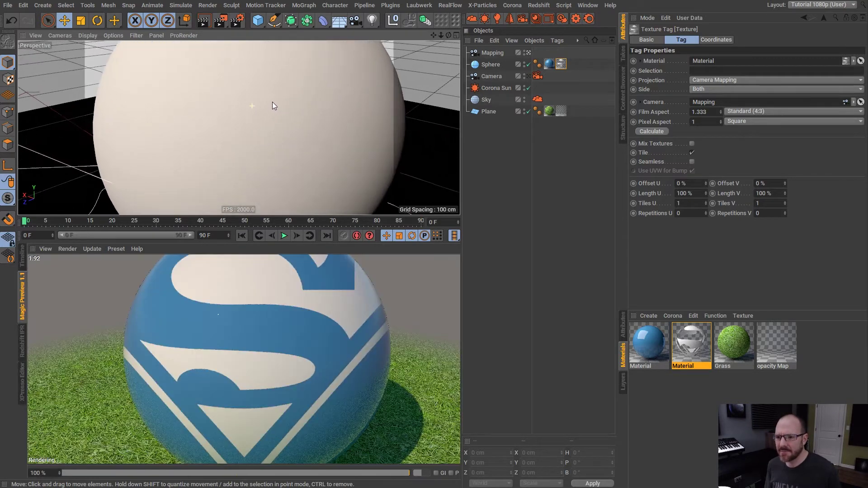
pyautogui.keyDown('alt'); pyautogui.moveTo(239, 94); pyautogui.dragTo(240, 117); pyautogui.keyUp('alt')
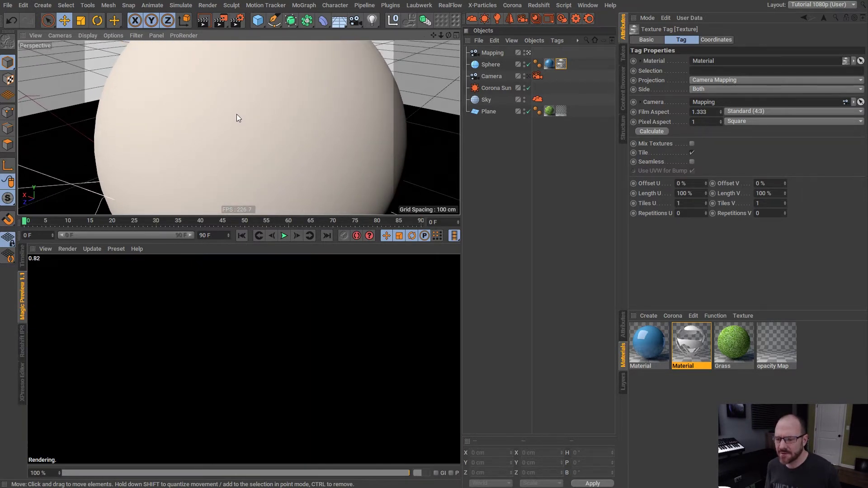
pyautogui.scroll(4, 237, 107)
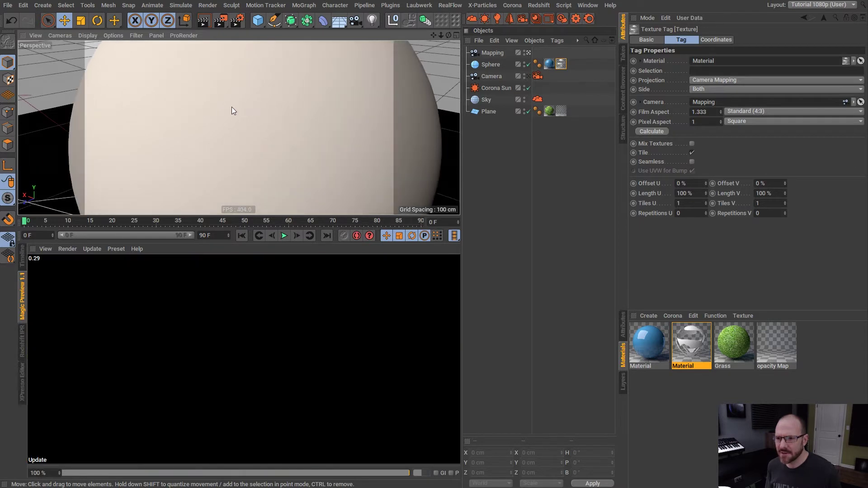
pyautogui.keyDown('alt'); pyautogui.moveTo(228, 111); pyautogui.dragTo(282, 135); pyautogui.keyUp('alt')
pyautogui.click(500, 154)
pyautogui.click(528, 52)
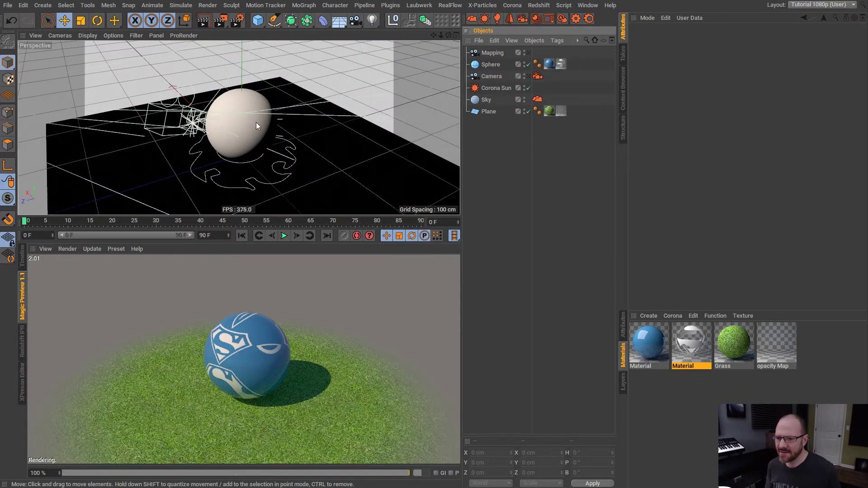
pyautogui.scroll(5, 253, 120)
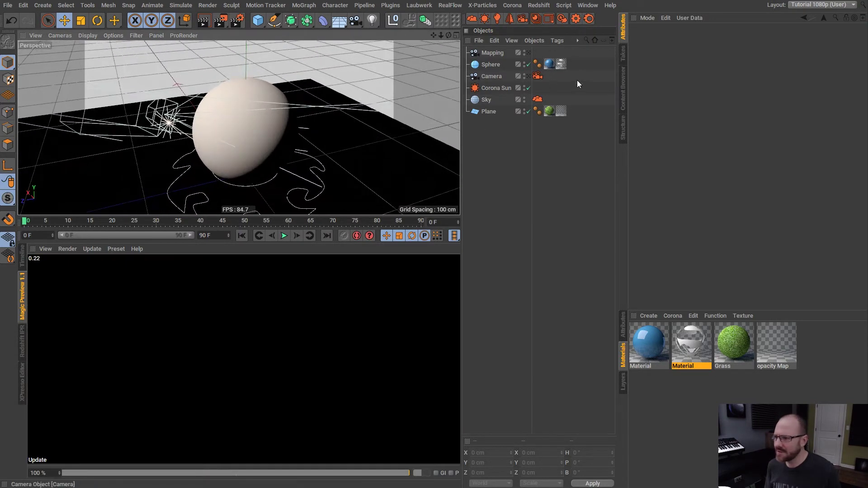
# Turn off tiling on the sphere's camera-mapped texture tag.
pyautogui.click(561, 64)
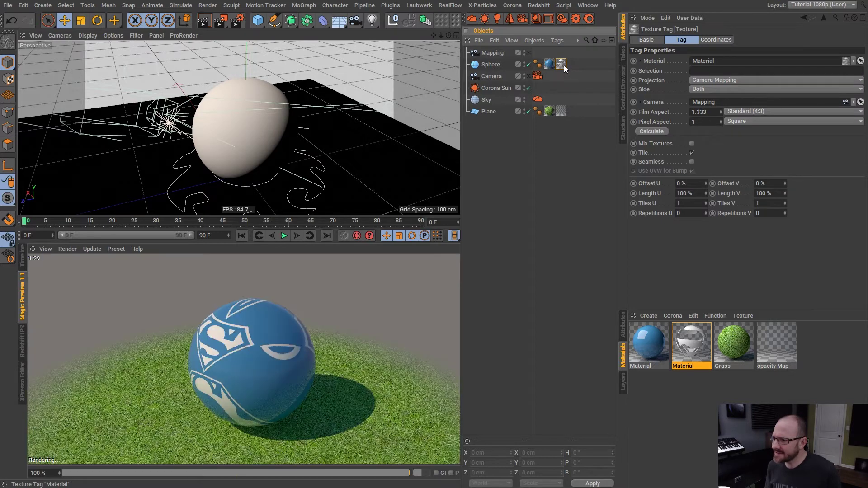
pyautogui.click(692, 153)
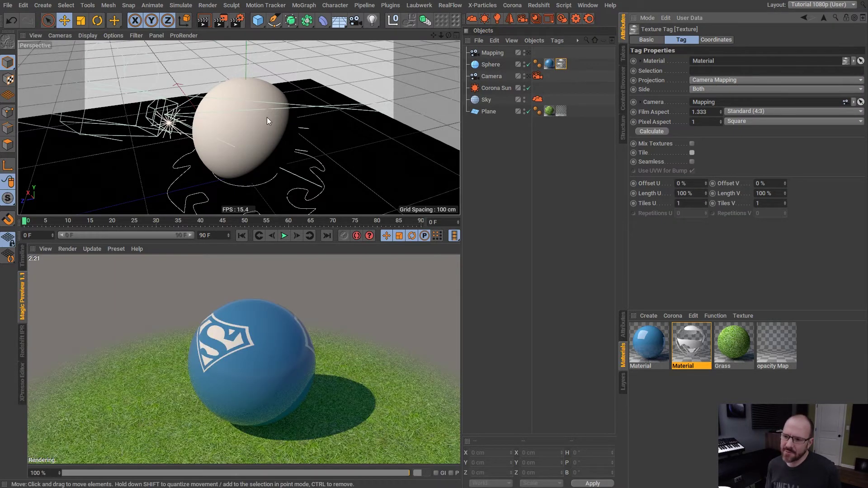
pyautogui.keyDown('alt'); pyautogui.moveTo(249, 115); pyautogui.dragTo(289, 123); pyautogui.keyUp('alt')
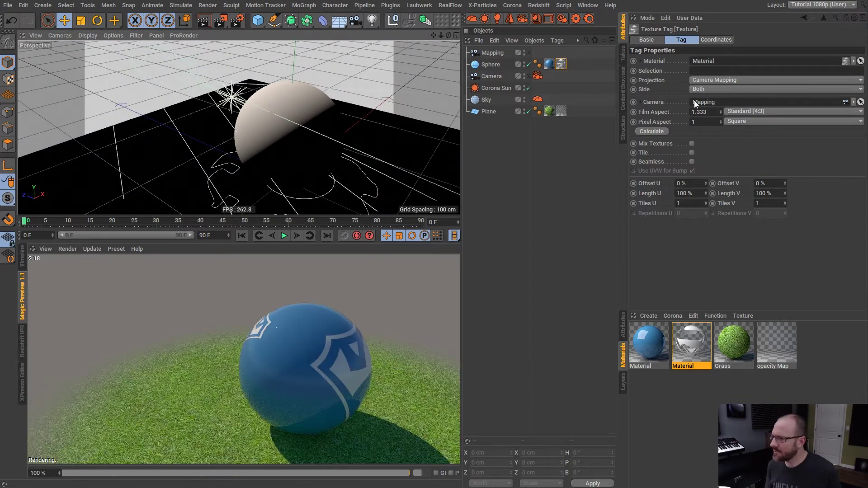
# Set the texture tag's projection Side to Front after comparing it with Back.
pyautogui.click(703, 88)
pyautogui.click(694, 107)
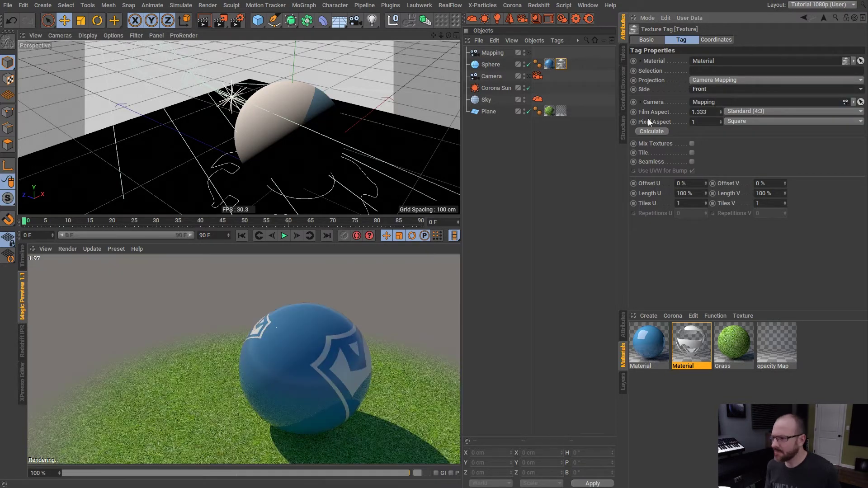
pyautogui.click(710, 90)
pyautogui.click(707, 116)
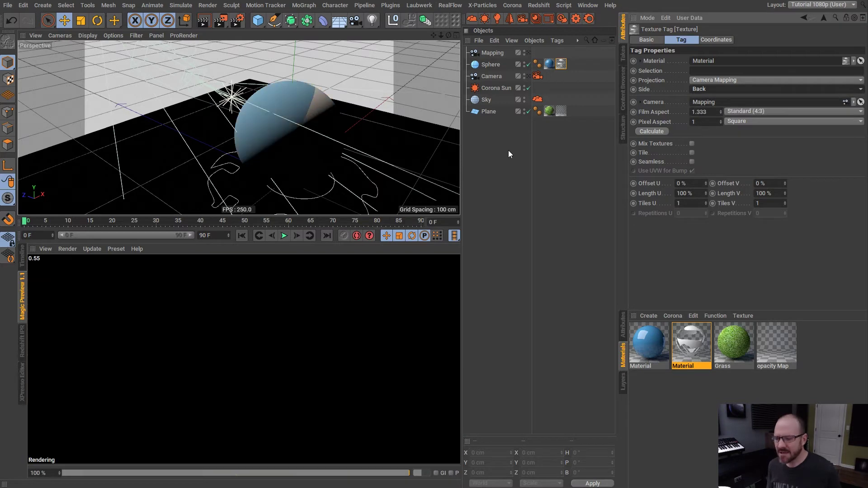
pyautogui.keyDown('alt'); pyautogui.moveTo(286, 112); pyautogui.dragTo(249, 137); pyautogui.keyUp('alt')
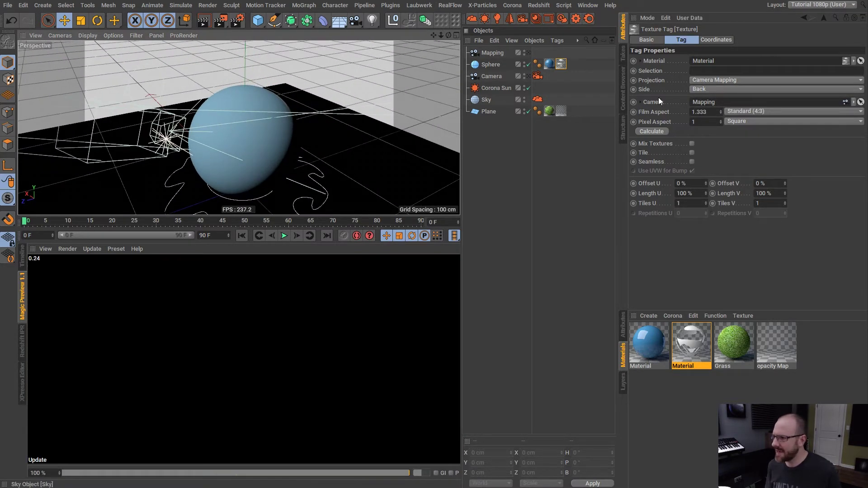
pyautogui.click(701, 90)
pyautogui.click(706, 108)
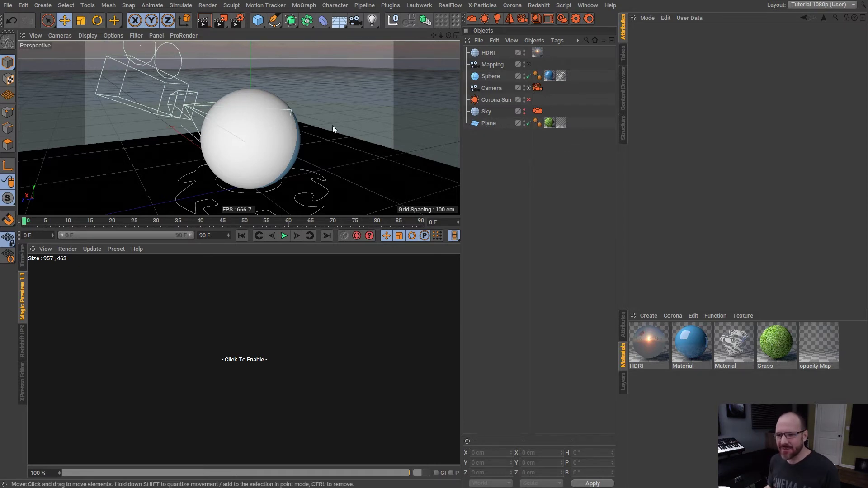
# Start the interactive preview and orbit to inspect the camera-mapped logo side.
pyautogui.click(245, 364)
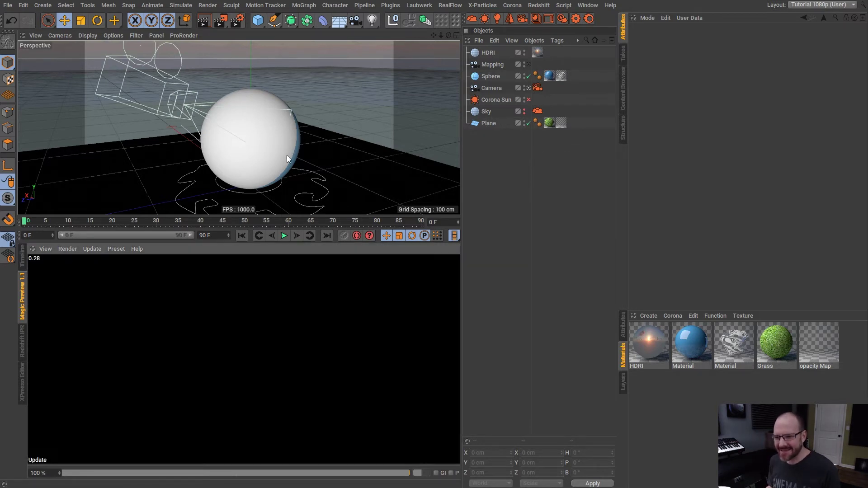
pyautogui.click(562, 76)
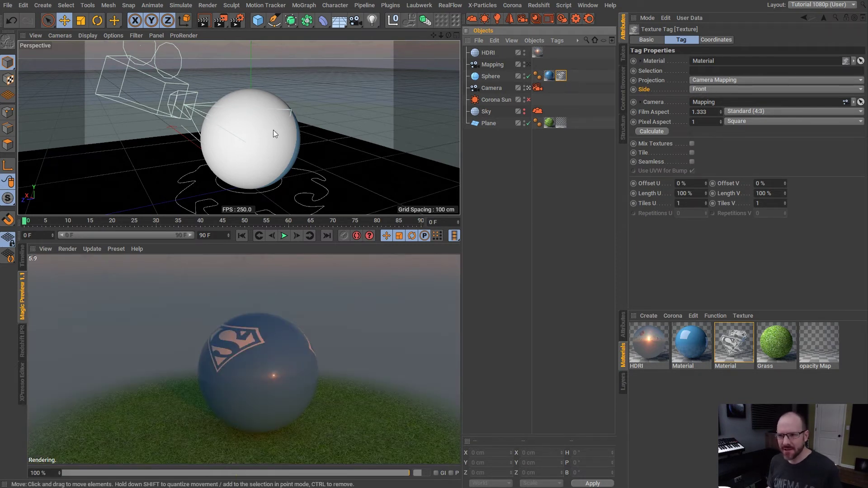
pyautogui.keyDown('alt'); pyautogui.moveTo(267, 126); pyautogui.dragTo(278, 142); pyautogui.keyUp('alt')
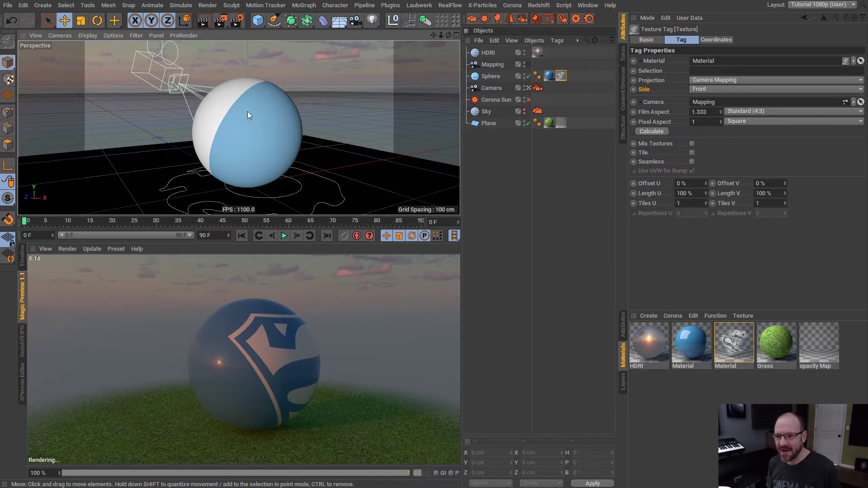
pyautogui.keyDown('alt'); pyautogui.moveTo(244, 111); pyautogui.dragTo(237, 128); pyautogui.keyUp('alt')
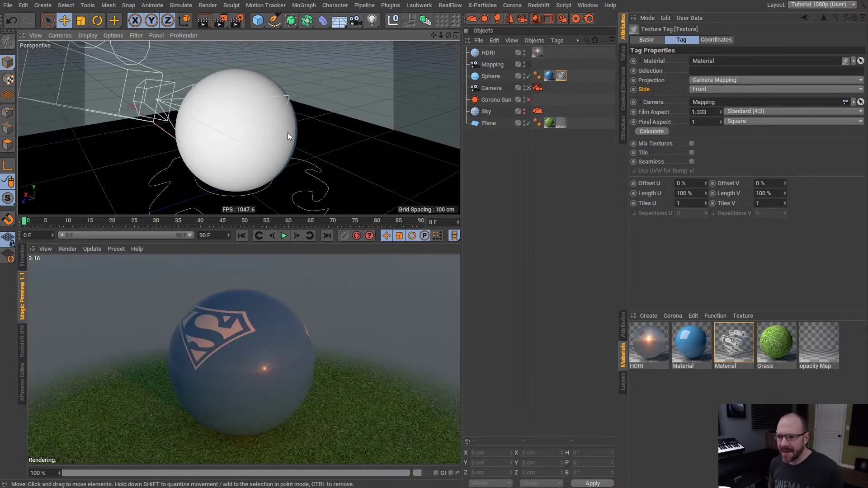
pyautogui.keyDown('alt'); pyautogui.moveTo(248, 127); pyautogui.dragTo(289, 124); pyautogui.keyUp('alt')
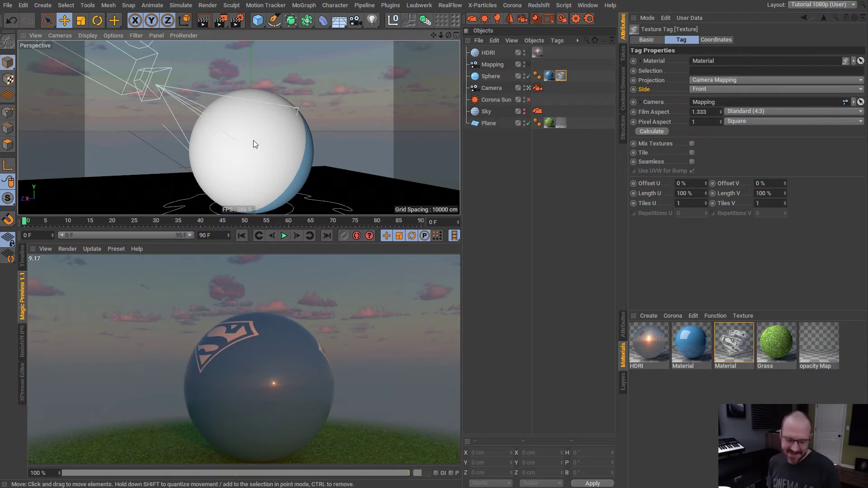
pyautogui.keyDown('alt'); pyautogui.moveTo(262, 143); pyautogui.dragTo(188, 143); pyautogui.keyUp('alt')
# Orbit and zoom around the sphere to view it against the HDRI sunset sky.
pyautogui.scroll(3, 172, 142)
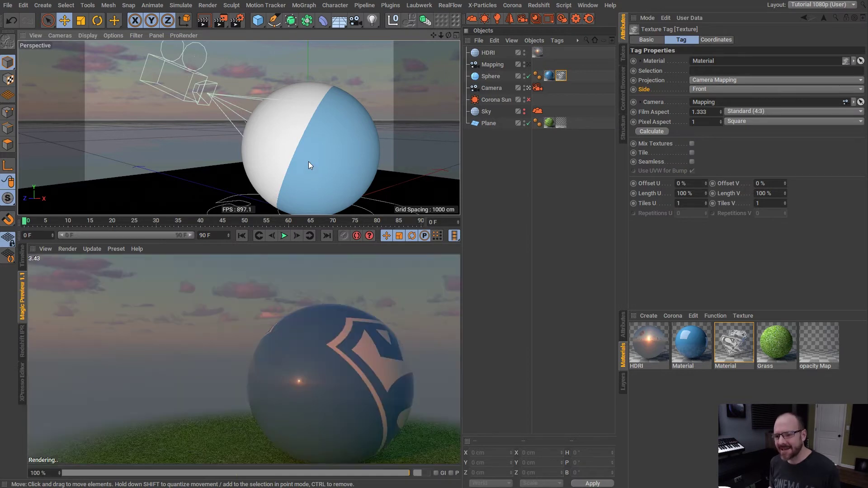
pyautogui.scroll(-3, 308, 146)
pyautogui.keyDown('alt'); pyautogui.moveTo(304, 139); pyautogui.dragTo(421, 129); pyautogui.keyUp('alt')
pyautogui.keyDown('alt'); pyautogui.moveTo(251, 140); pyautogui.dragTo(242, 124); pyautogui.keyUp('alt')
pyautogui.scroll(2, 241, 136)
pyautogui.scroll(2, 235, 140)
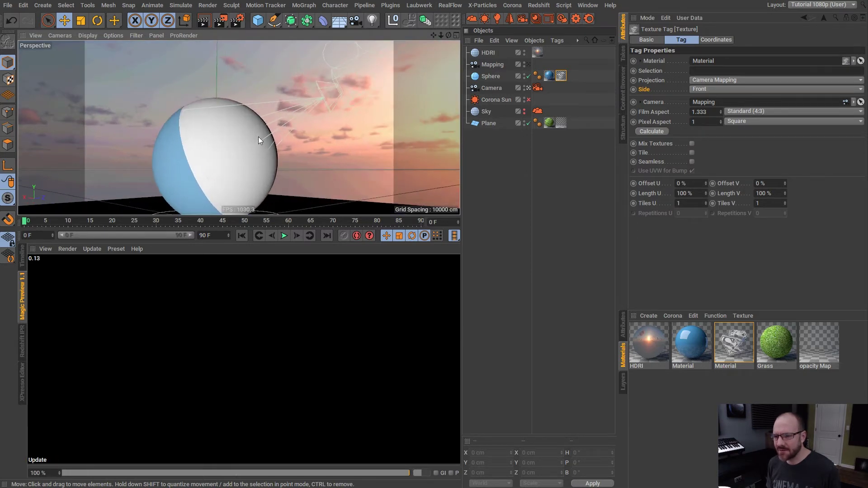
pyautogui.scroll(-2, 248, 146)
pyautogui.moveTo(240, 155)
pyautogui.keyDown('alt'); pyautogui.mouseDown()
pyautogui.moveTo(249, 130)
pyautogui.moveTo(241, 134)
pyautogui.moveTo(252, 143)
pyautogui.mouseUp(); pyautogui.keyUp('alt')
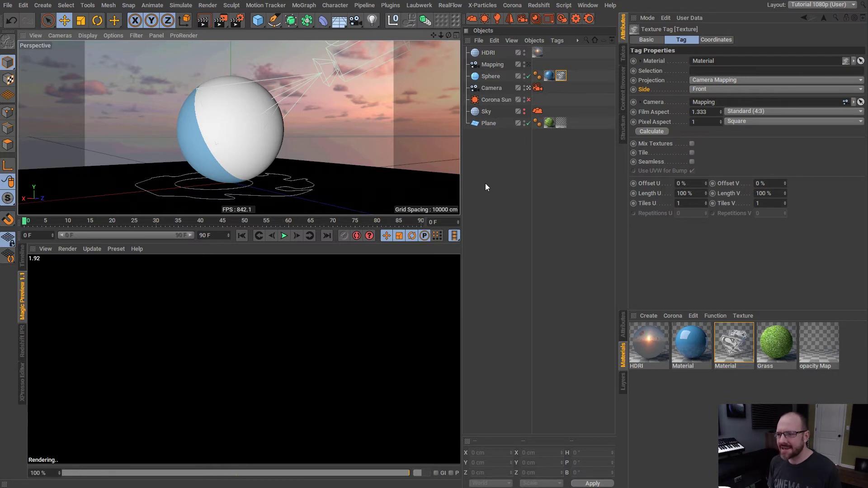
# Create a new Corona material, Material.1, with displacement enabled.
pyautogui.click(672, 412)
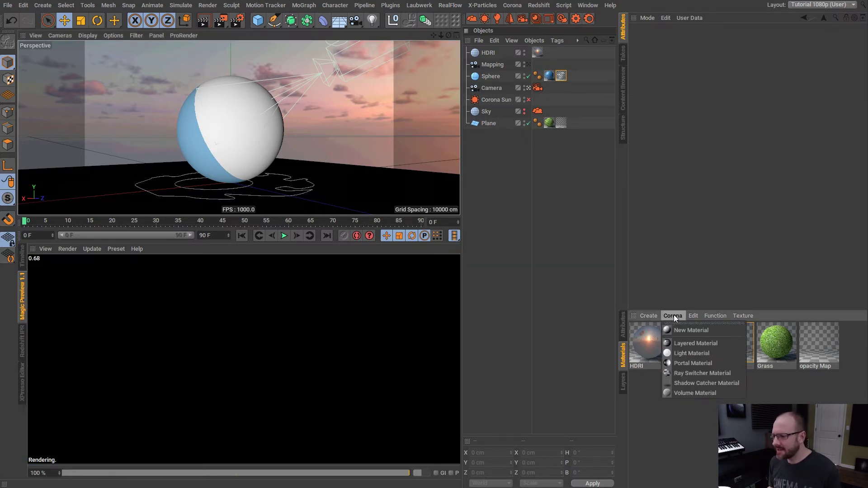
pyautogui.click(684, 330)
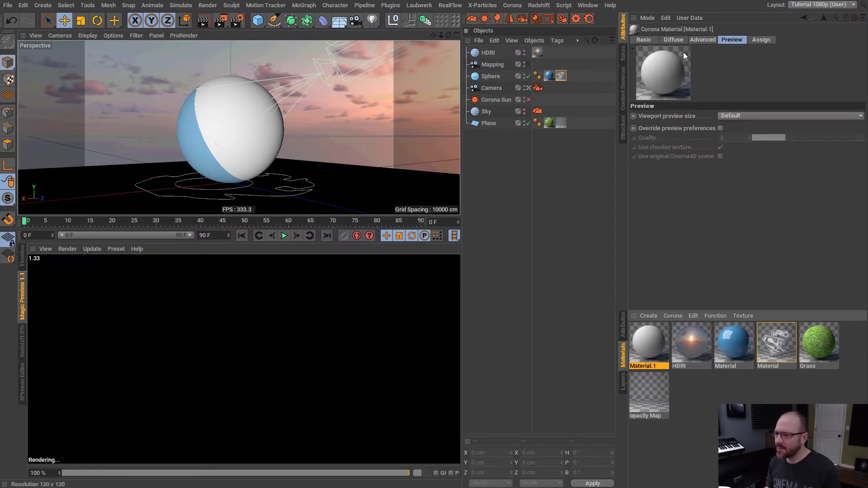
pyautogui.click(646, 40)
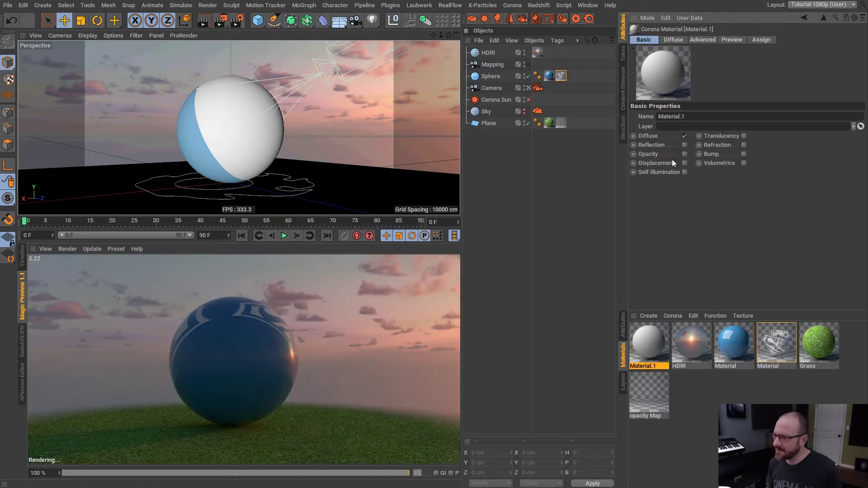
pyautogui.click(685, 163)
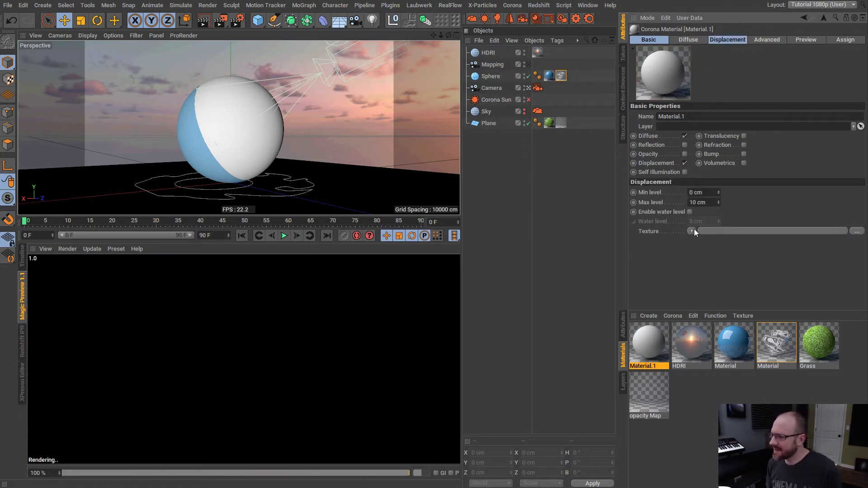
# Drive the displacement with a Noise texture set to the Electric type.
pyautogui.click(728, 40)
pyautogui.click(692, 155)
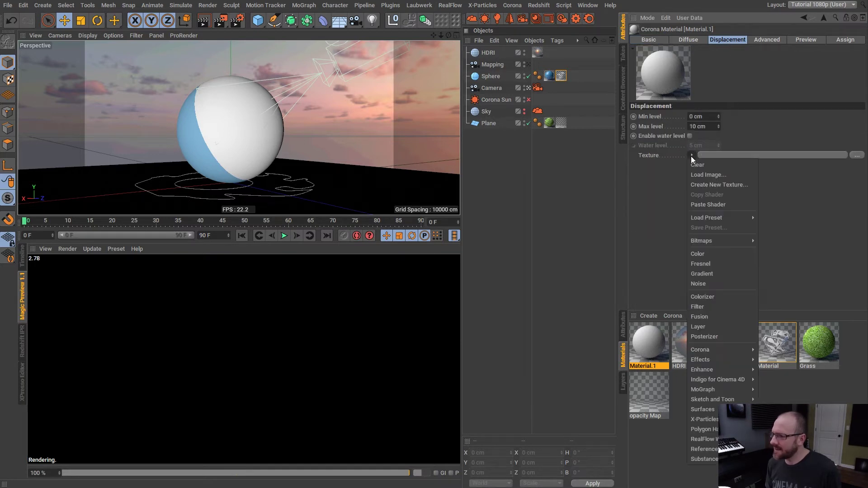
pyautogui.click(712, 283)
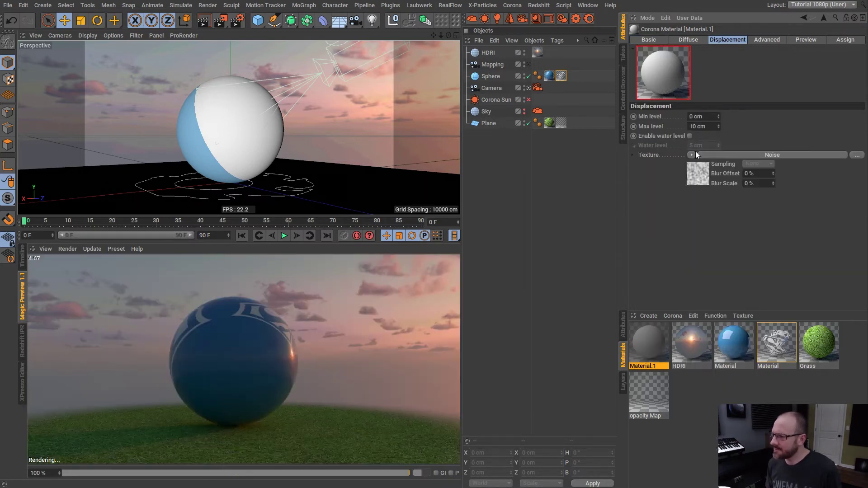
pyautogui.click(700, 174)
pyautogui.click(716, 144)
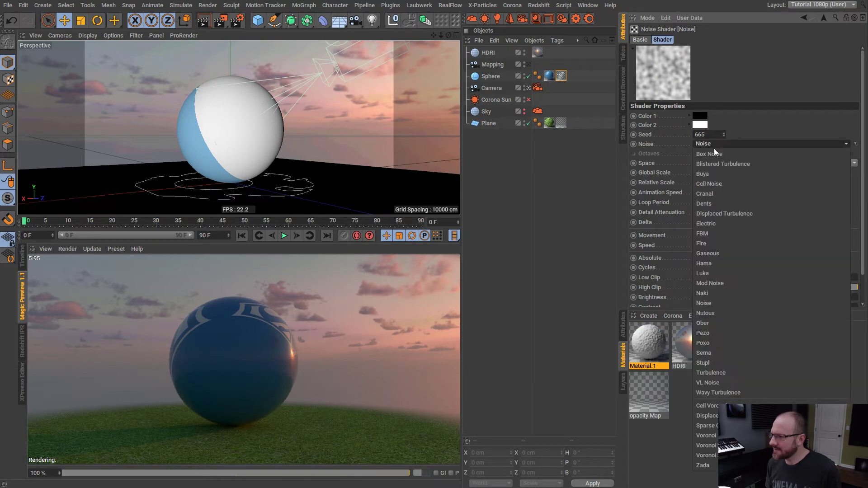
pyautogui.click(705, 225)
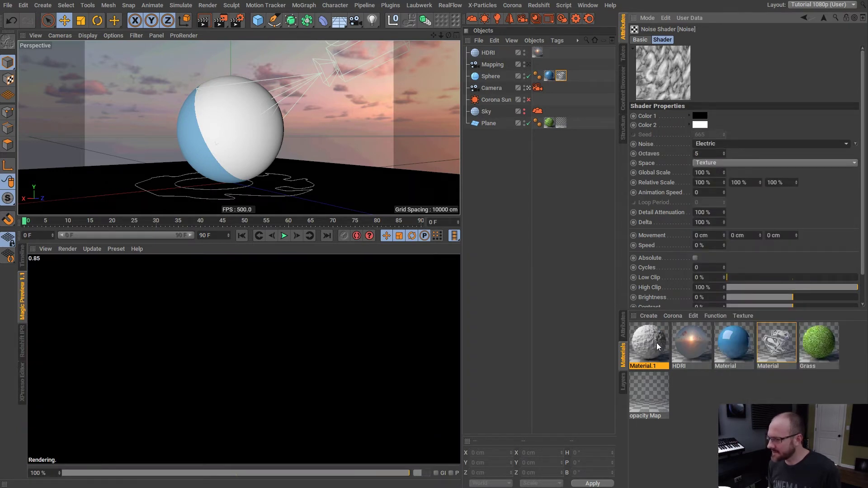
# Apply Material.1 to the Sphere and move its tag first, displacing the ball into a lumpy rock.
pyautogui.moveTo(652, 346); pyautogui.dragTo(491, 77)
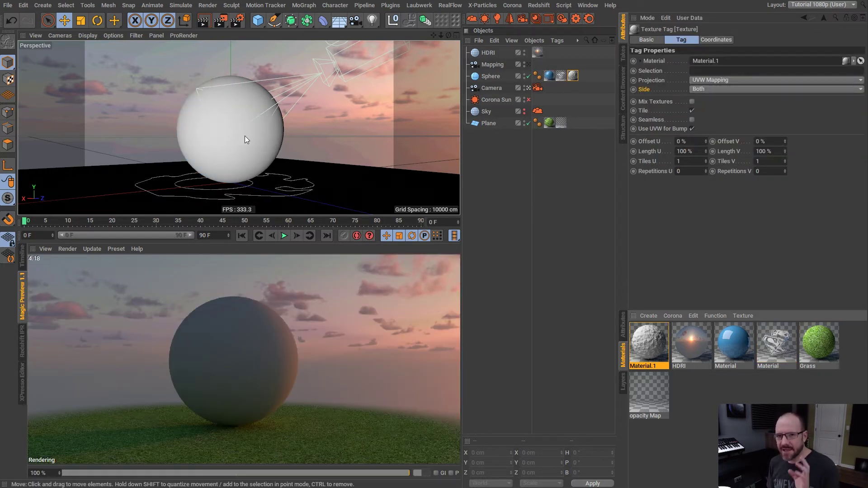
pyautogui.moveTo(573, 75); pyautogui.dragTo(554, 83)
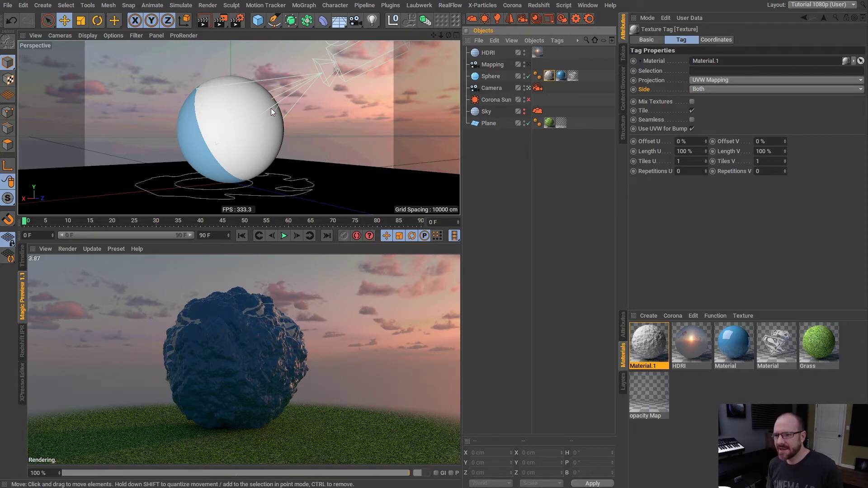
pyautogui.keyDown('alt'); pyautogui.moveTo(259, 115); pyautogui.dragTo(303, 117); pyautogui.keyUp('alt')
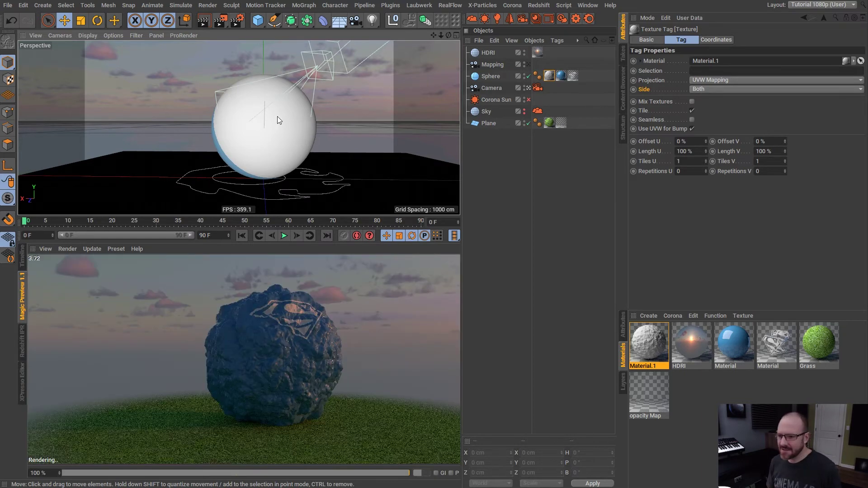
pyautogui.keyDown('alt'); pyautogui.moveTo(278, 116); pyautogui.dragTo(251, 128); pyautogui.keyUp('alt')
pyautogui.scroll(3, 252, 125)
pyautogui.click(538, 88)
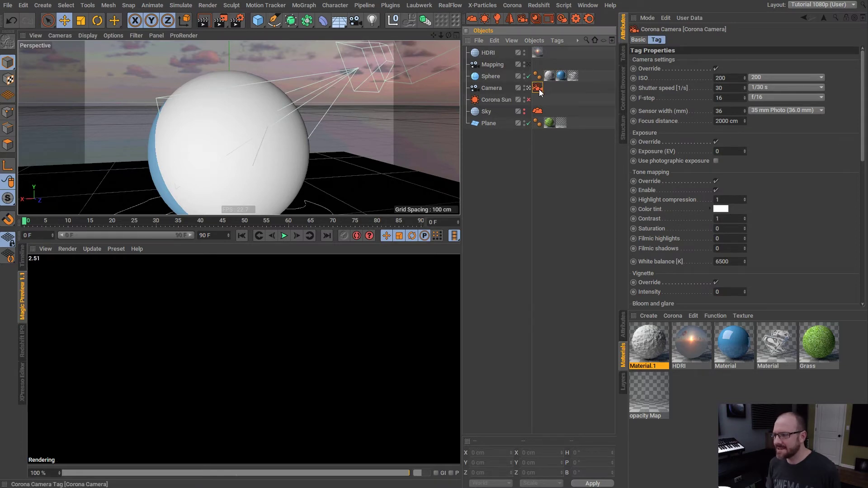
# Set the camera's Focal Length to 18 mm.
pyautogui.click(493, 88)
pyautogui.doubleClick(719, 81)
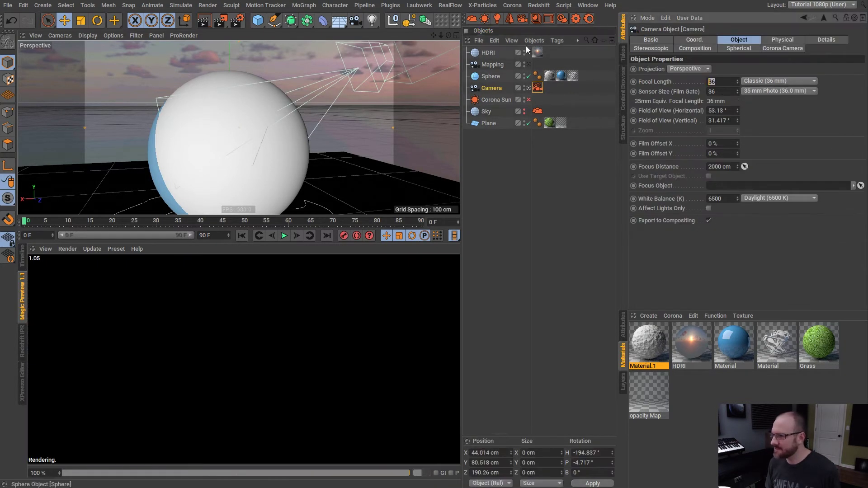
pyautogui.write('18')
pyautogui.press('Return')
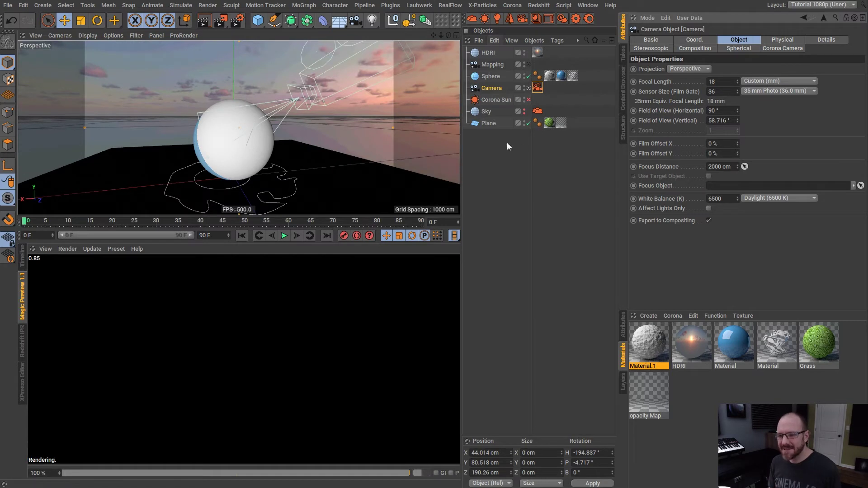
# Move and rotate the camera to frame the displaced sphere against the sunset.
pyautogui.keyDown('alt'); pyautogui.moveTo(227, 145); pyautogui.dragTo(262, 126); pyautogui.keyUp('alt')
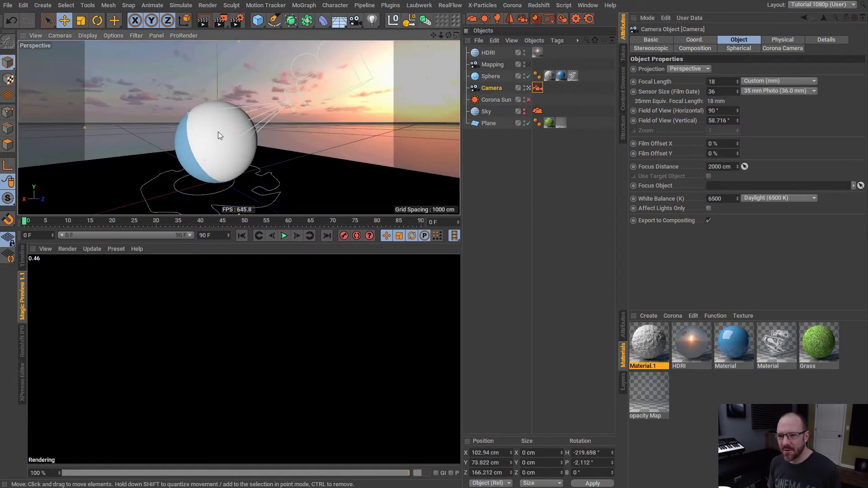
pyautogui.keyDown('alt'); pyautogui.moveTo(223, 136); pyautogui.dragTo(224, 127, button='middle'); pyautogui.keyUp('alt')
pyautogui.keyDown('alt'); pyautogui.moveTo(224, 128); pyautogui.dragTo(360, 127); pyautogui.keyUp('alt')
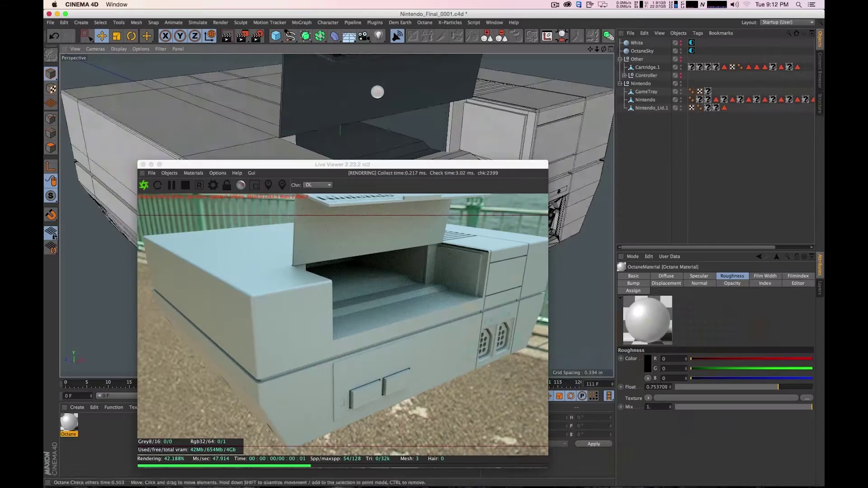
# Orbit the view around the clinic building model.
pyautogui.keyDown('alt'); pyautogui.moveTo(375, 91); pyautogui.dragTo(374, 91); pyautogui.keyUp('alt')
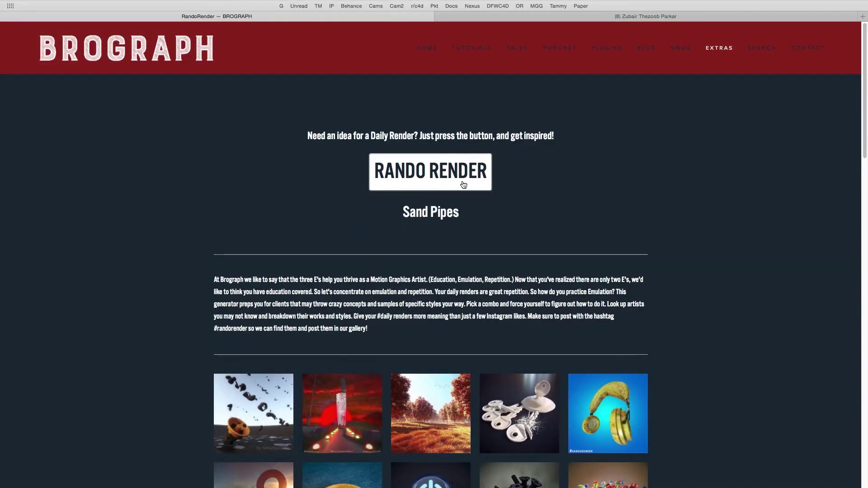
# Scroll down to browse the daily-render gallery below the 'Sand Pipes' prompt.
pyautogui.scroll(-15, 463, 184)
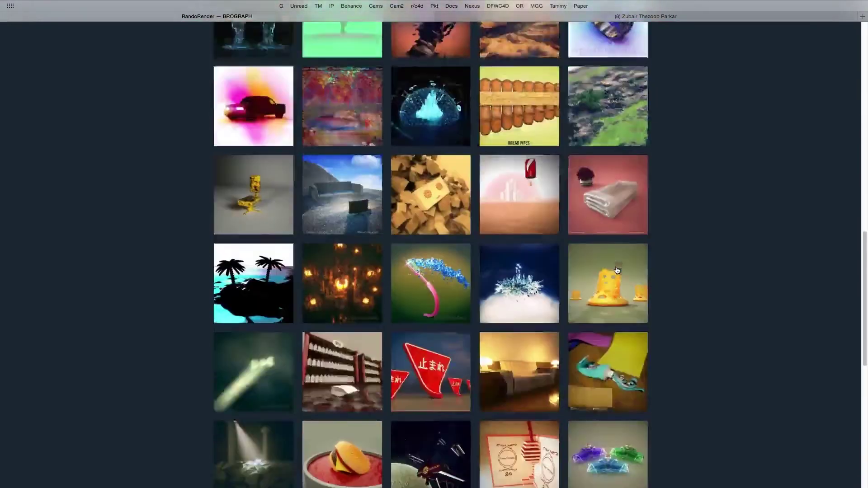